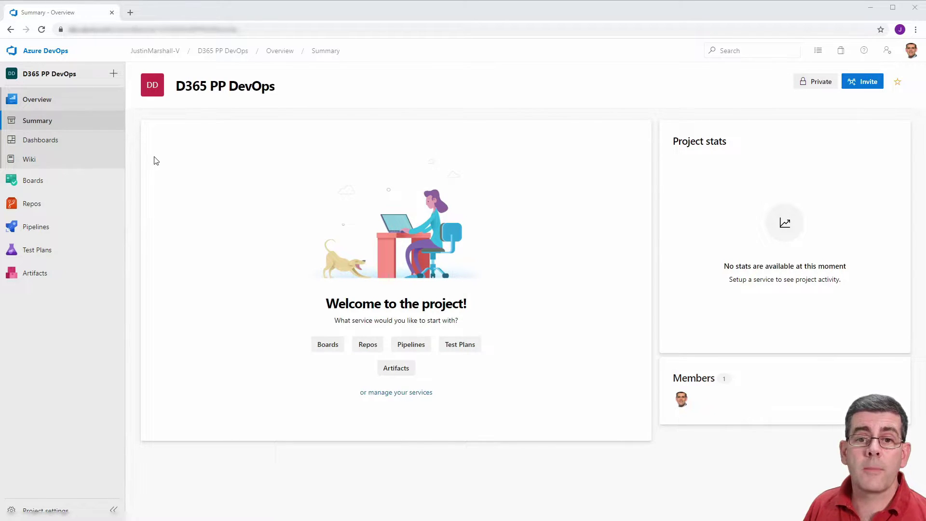
Initialize the empty D365 PP DevOps repository with a README and no .gitignore
{"action": "mouse_move", "coordinate": [74, 205]}
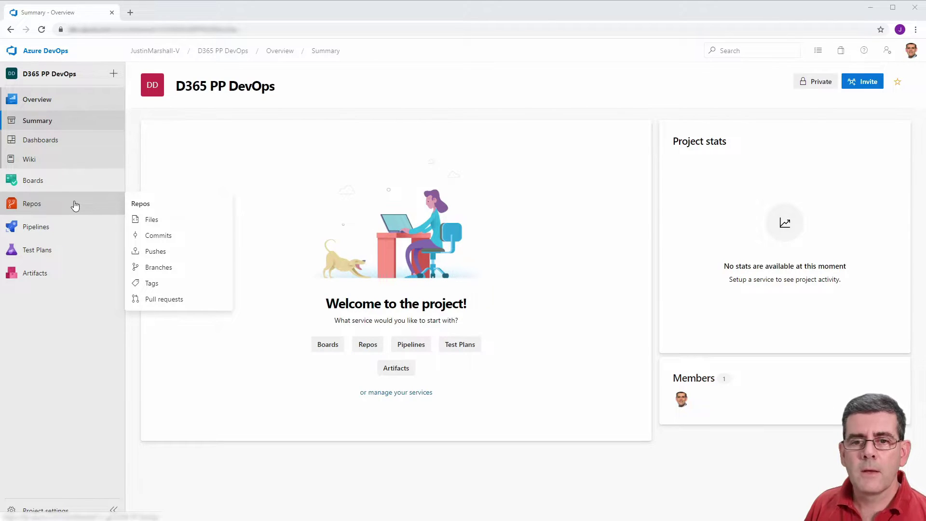
{"action": "left_click", "coordinate": [156, 224]}
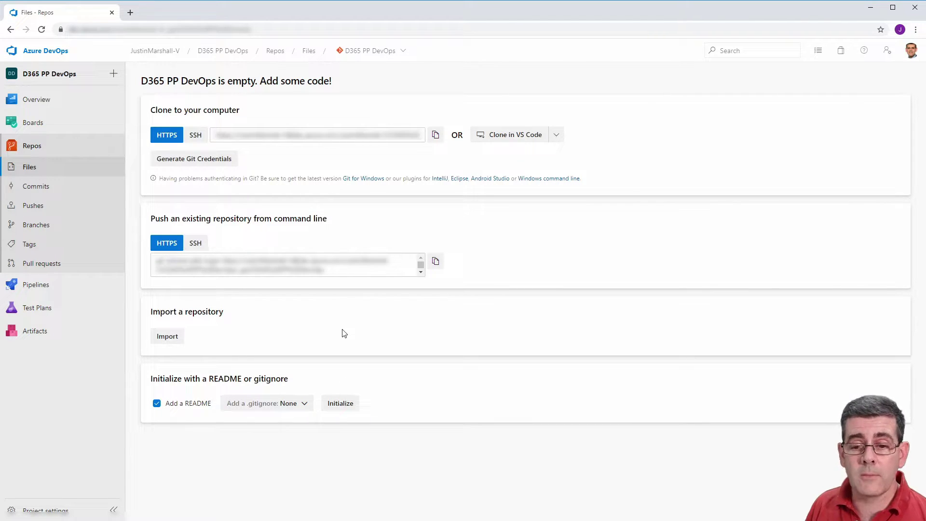
{"action": "left_click", "coordinate": [340, 404]}
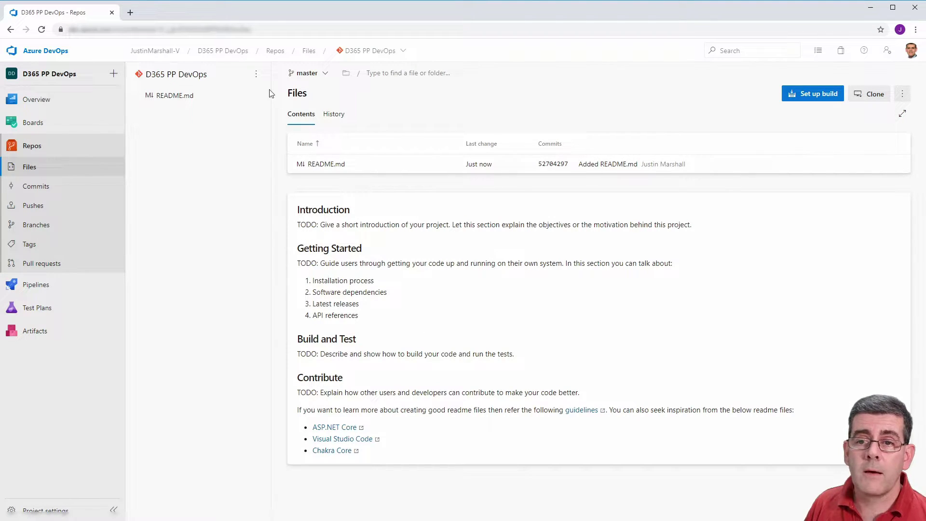
Create a D365_Solutions folder containing a README file in the repository and commit it to master
{"action": "left_click", "coordinate": [256, 74]}
{"action": "mouse_move", "coordinate": [233, 134]}
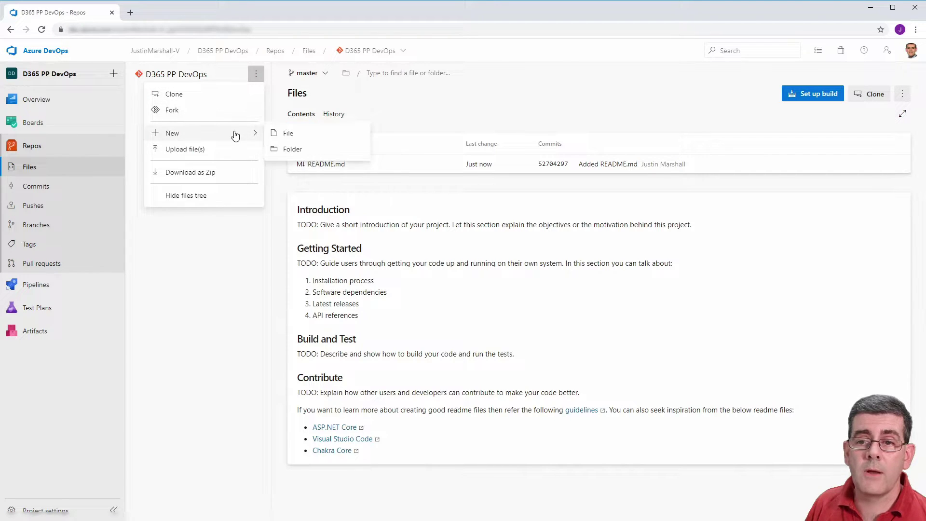
{"action": "left_click", "coordinate": [288, 147]}
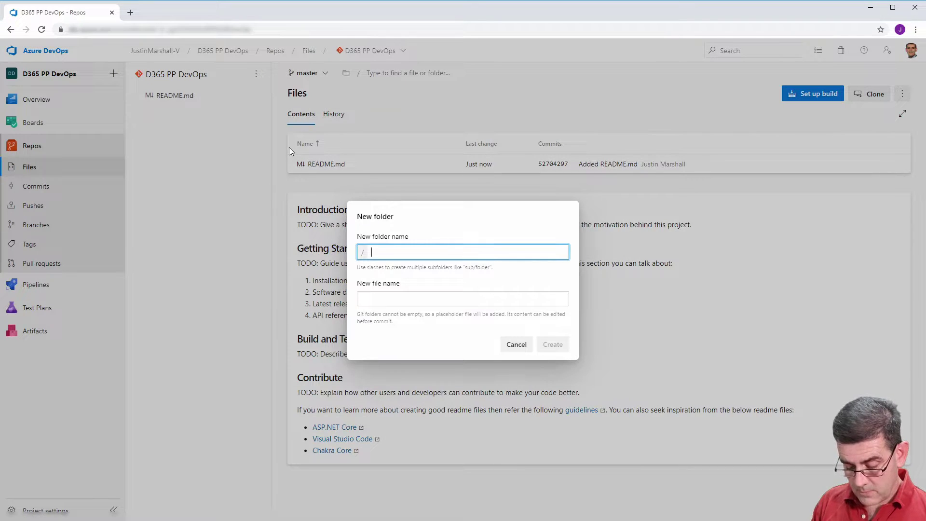
{"action": "type", "text": "D365_Solutions"}
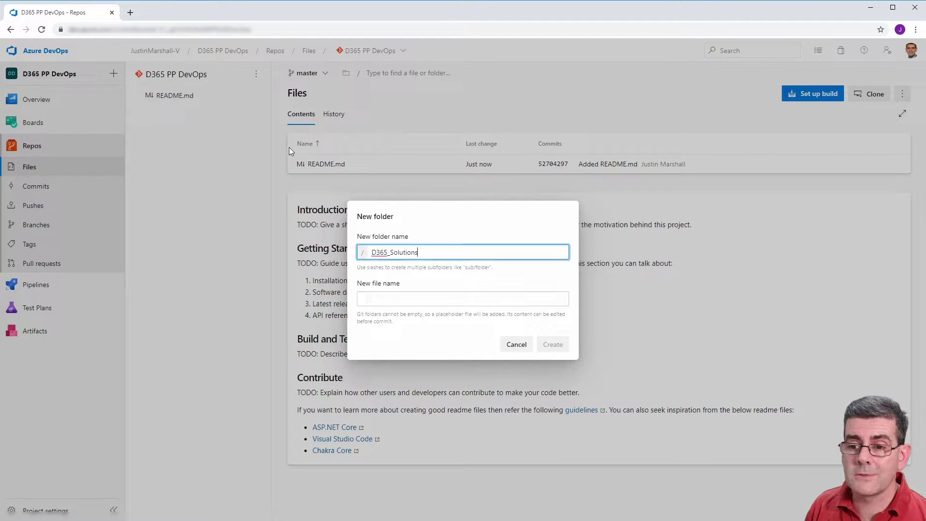
{"action": "left_click", "coordinate": [375, 299]}
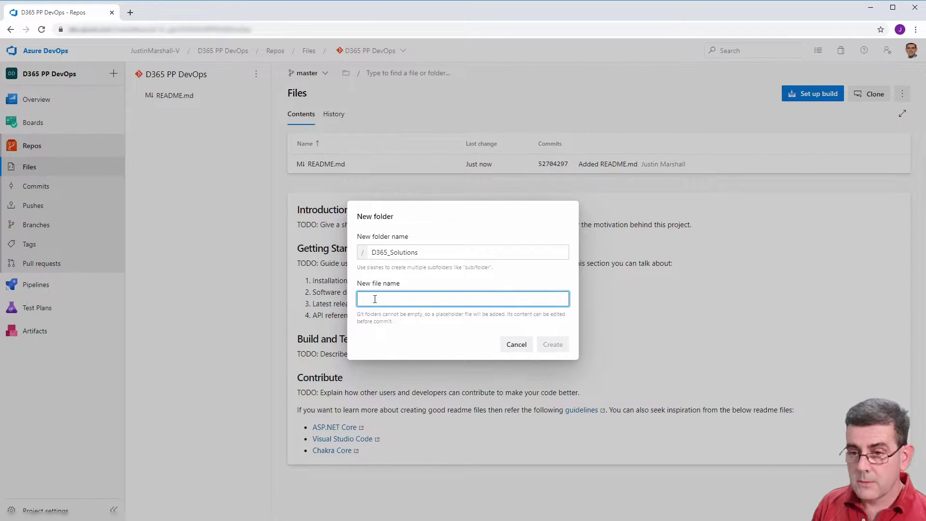
{"action": "type", "text": "README"}
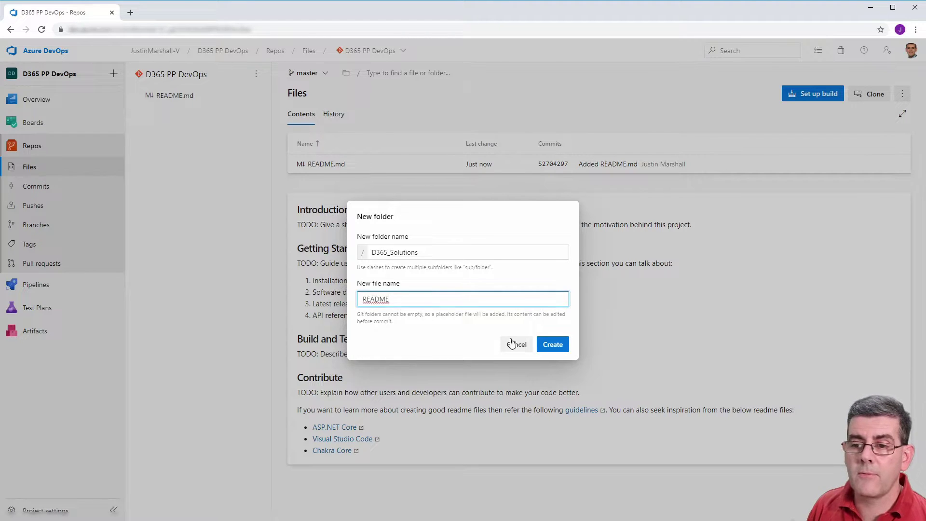
{"action": "left_click", "coordinate": [558, 349]}
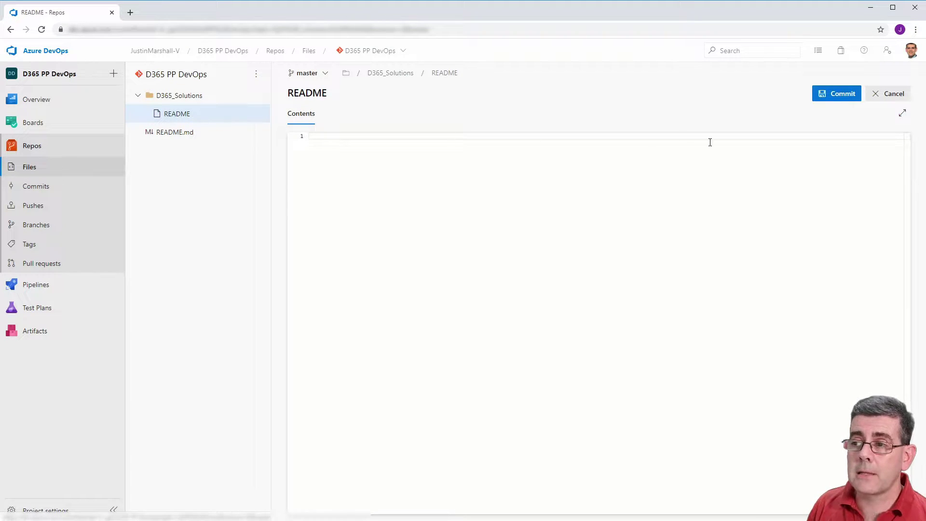
{"action": "left_click", "coordinate": [827, 93]}
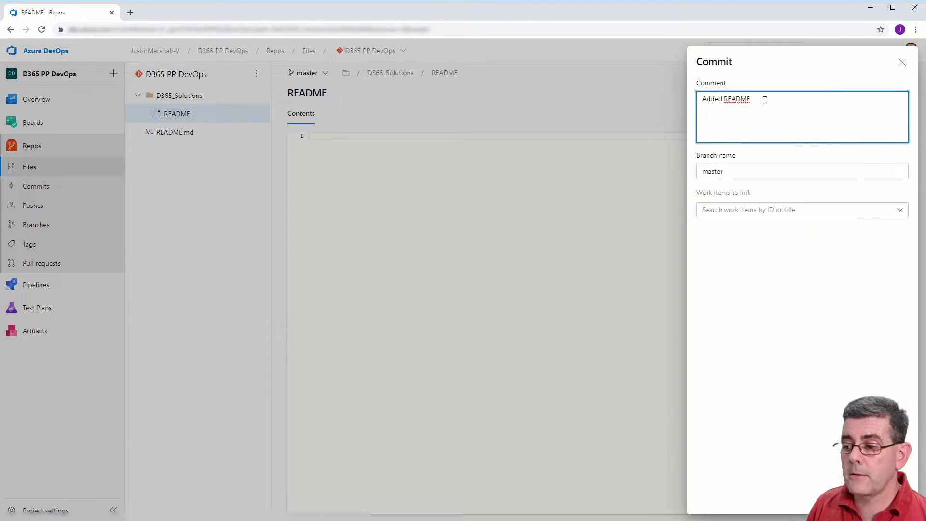
{"action": "left_click", "coordinate": [890, 497]}
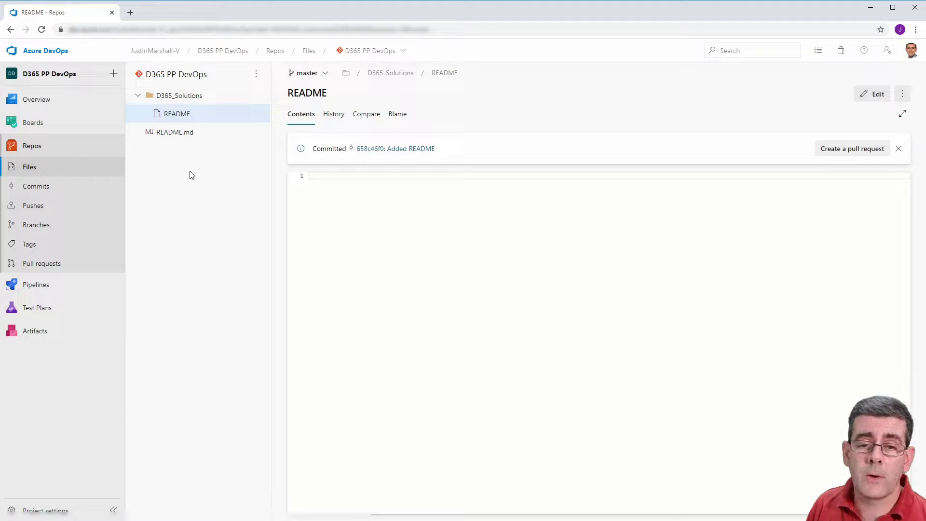
Create a build pipeline in the classic editor from the Azure Repos Git master branch, starting with an empty job
{"action": "mouse_move", "coordinate": [60, 285]}
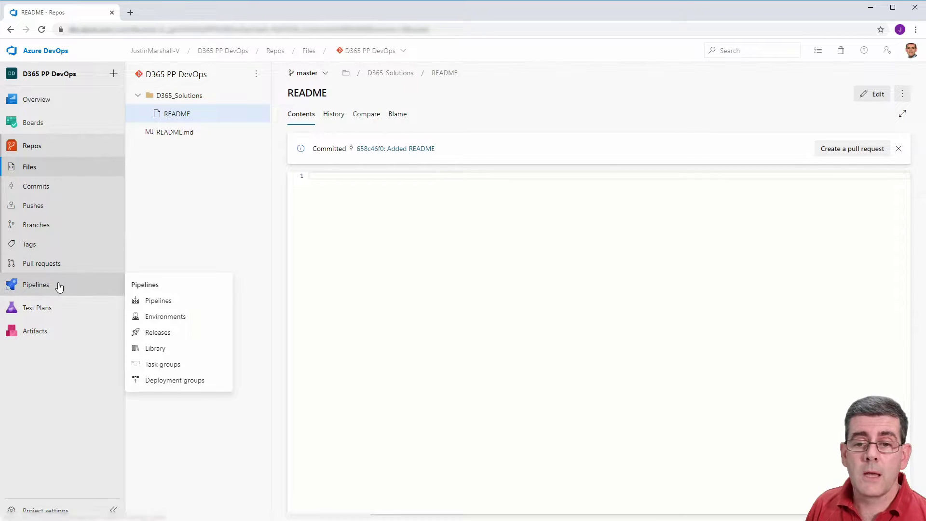
{"action": "left_click", "coordinate": [163, 302]}
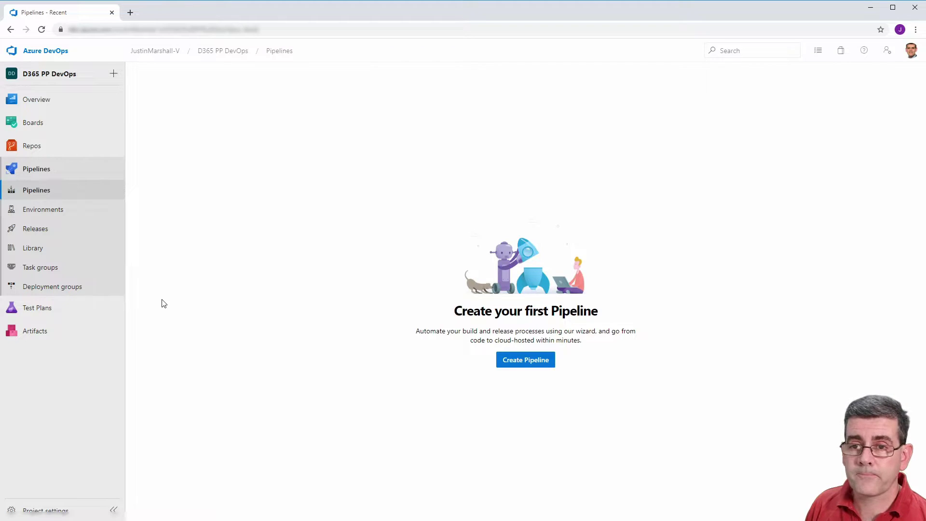
{"action": "left_click", "coordinate": [521, 362]}
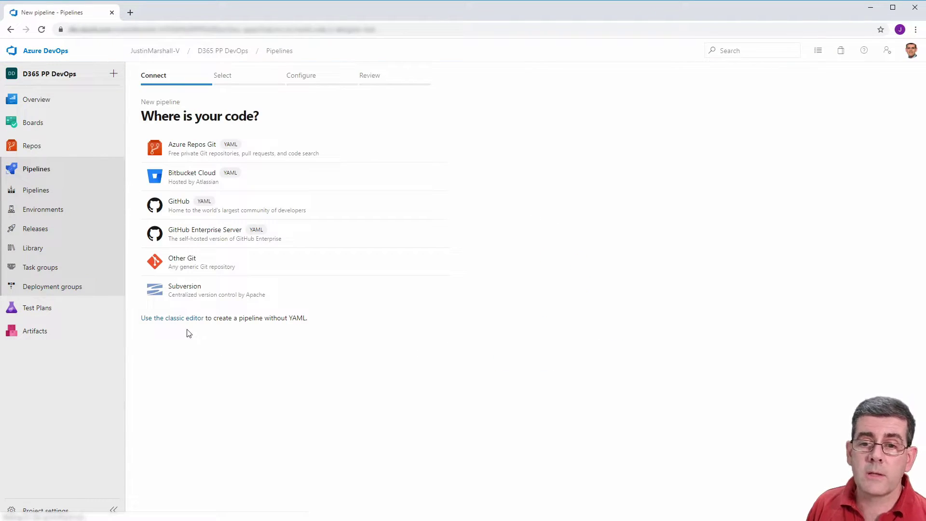
{"action": "left_click", "coordinate": [179, 319]}
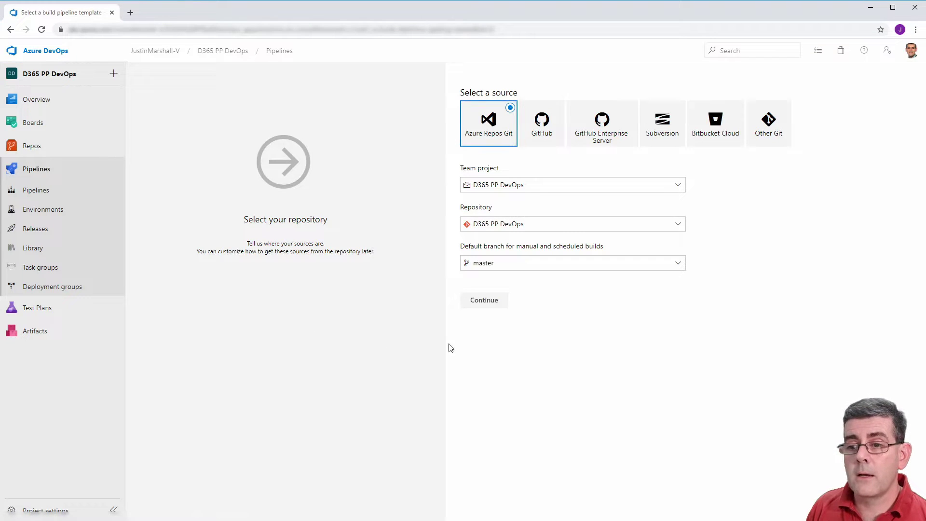
{"action": "left_click", "coordinate": [489, 301]}
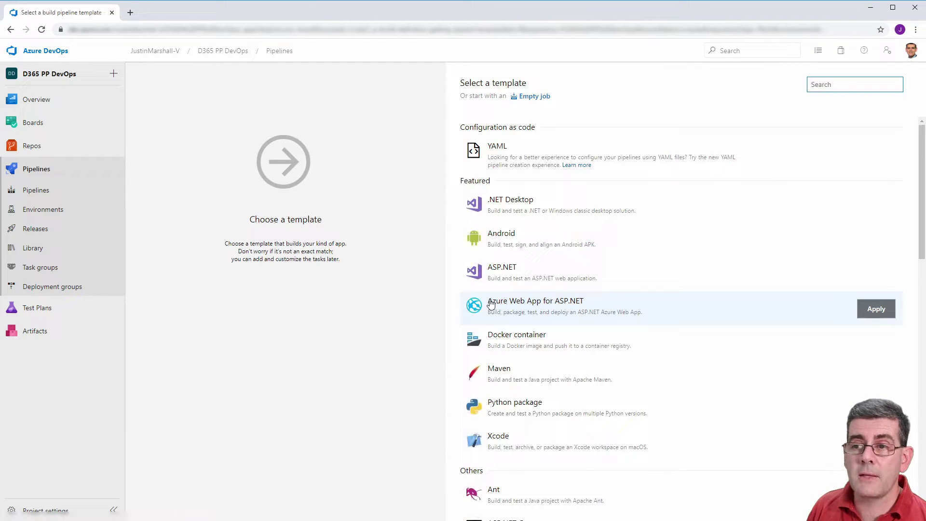
{"action": "left_click", "coordinate": [536, 96]}
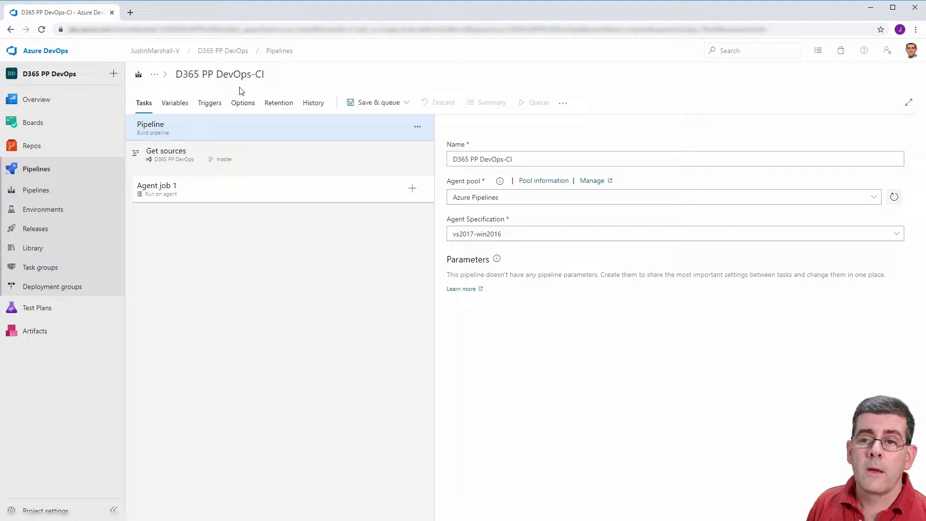
Rename the pipeline as Export Solution and Commit to Source Control
{"action": "left_click", "coordinate": [251, 74]}
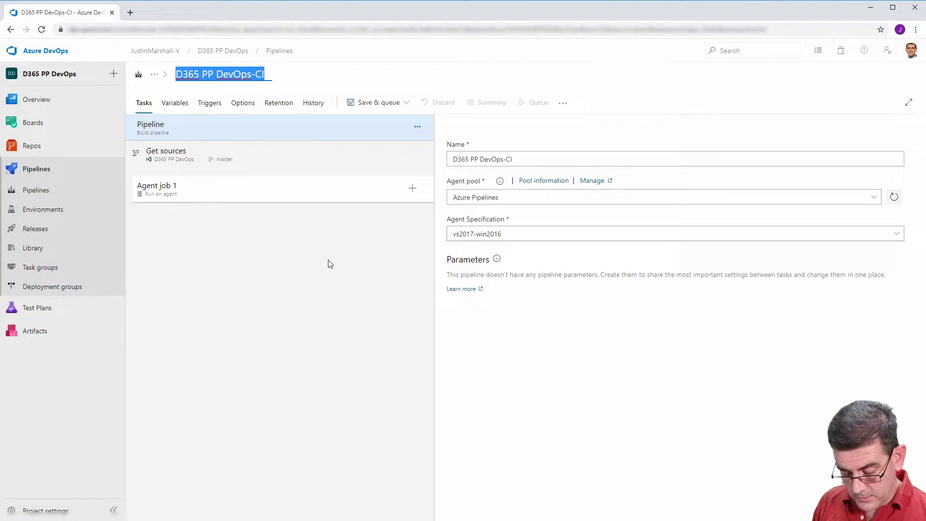
{"action": "type", "text": "Export "}
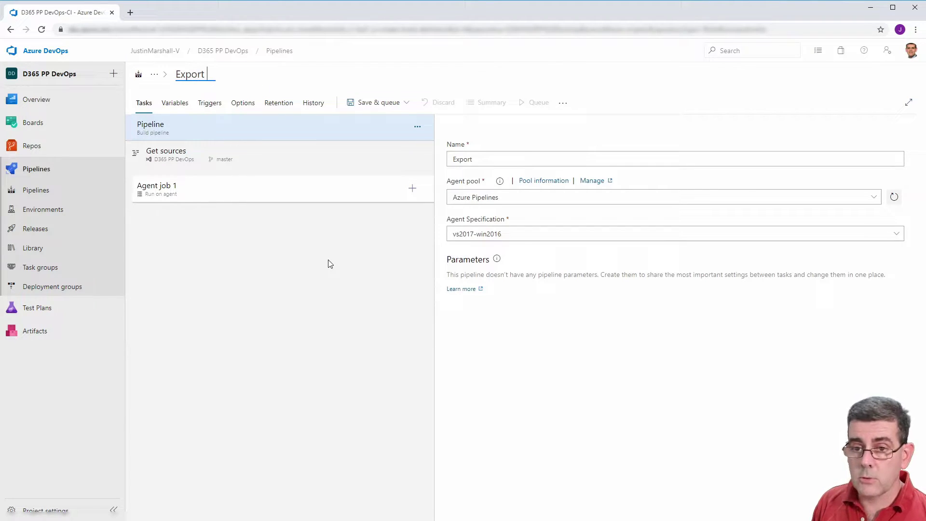
{"action": "type", "text": "Solution and"}
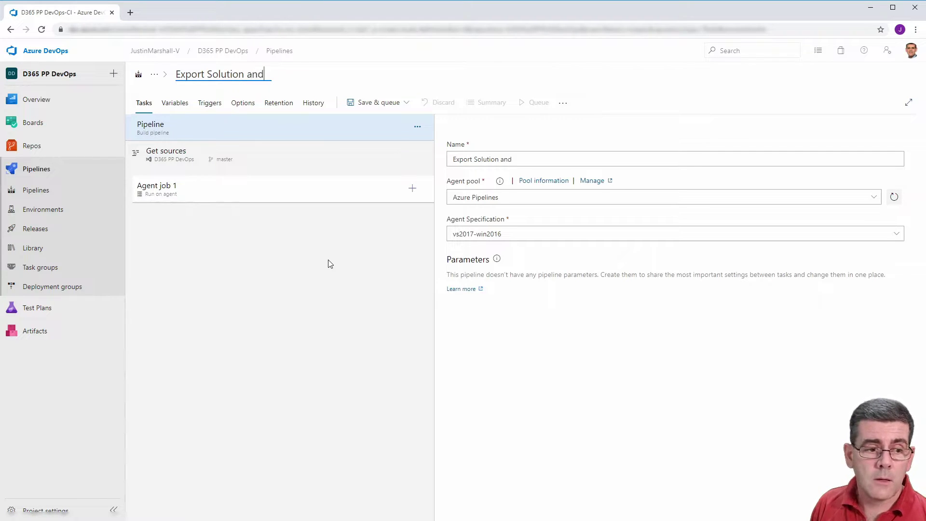
{"action": "type", "text": " Com"}
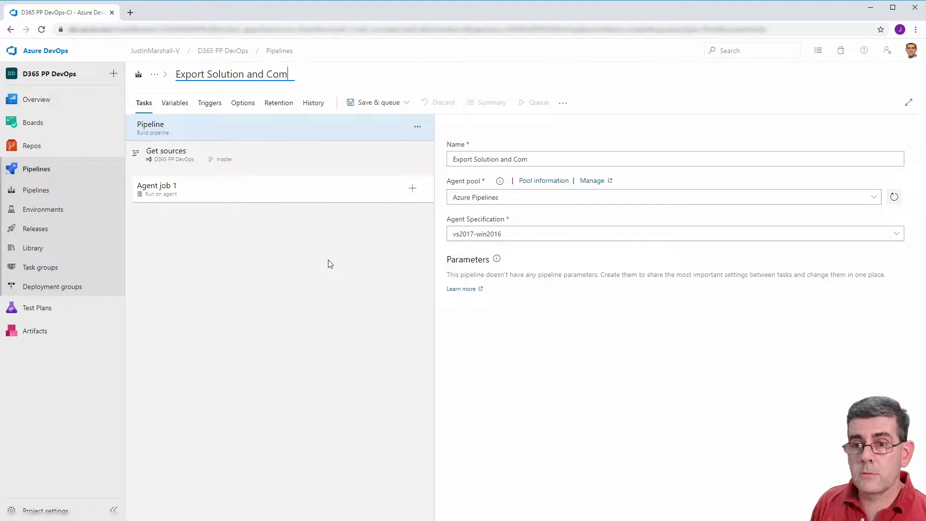
{"action": "type", "text": "mit to Sout"}
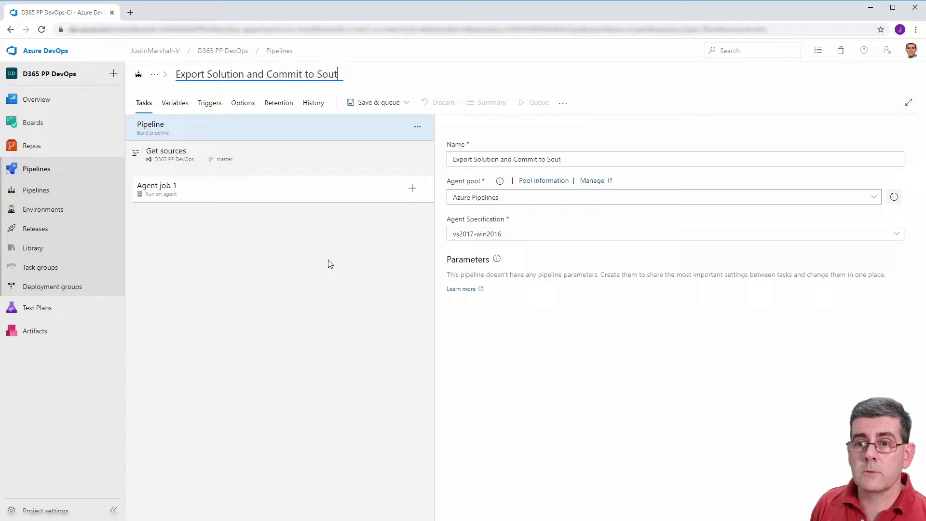
{"action": "key", "text": "BackSpace"}
{"action": "type", "text": "rce Control"}
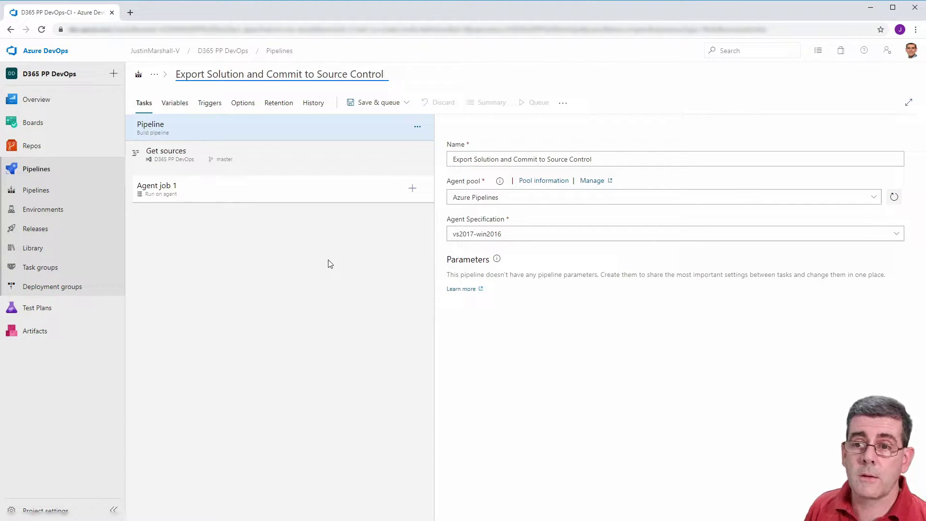
{"action": "left_click", "coordinate": [318, 261]}
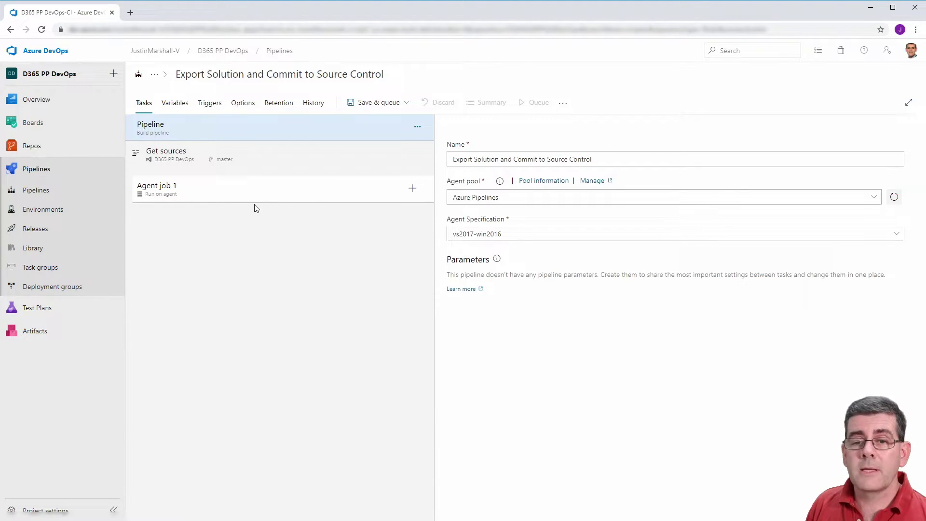
Allow scripts to access the OAuth token in Agent job 1
{"action": "left_click", "coordinate": [193, 194]}
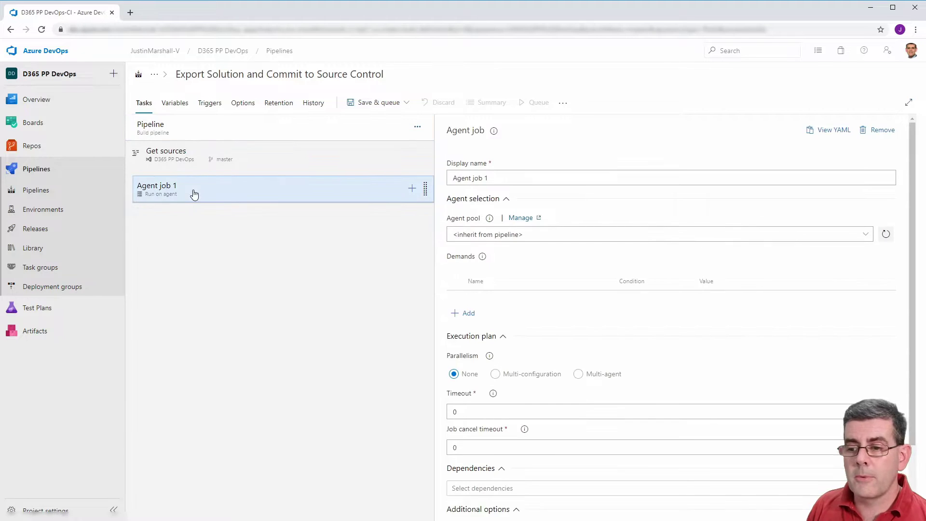
{"action": "scroll", "coordinate": [624, 404], "scroll_direction": "down", "scroll_amount": 2}
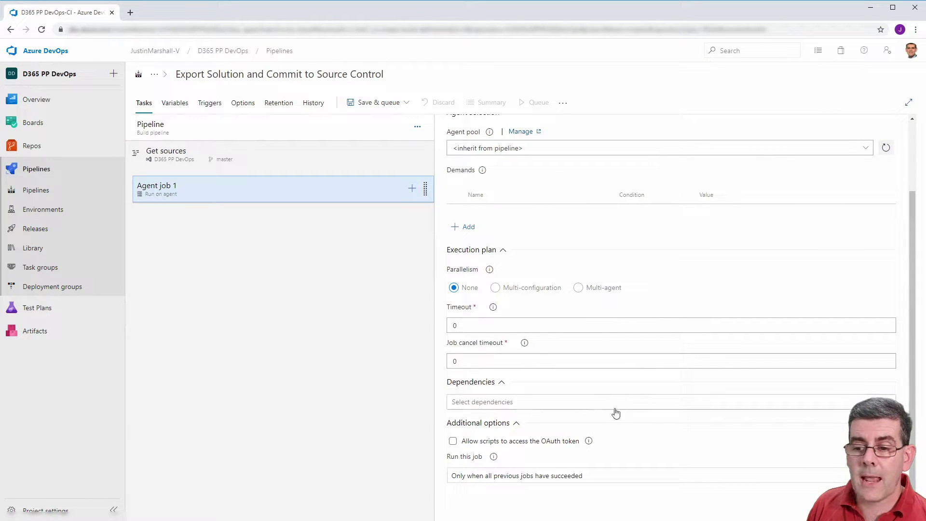
{"action": "left_click", "coordinate": [453, 442]}
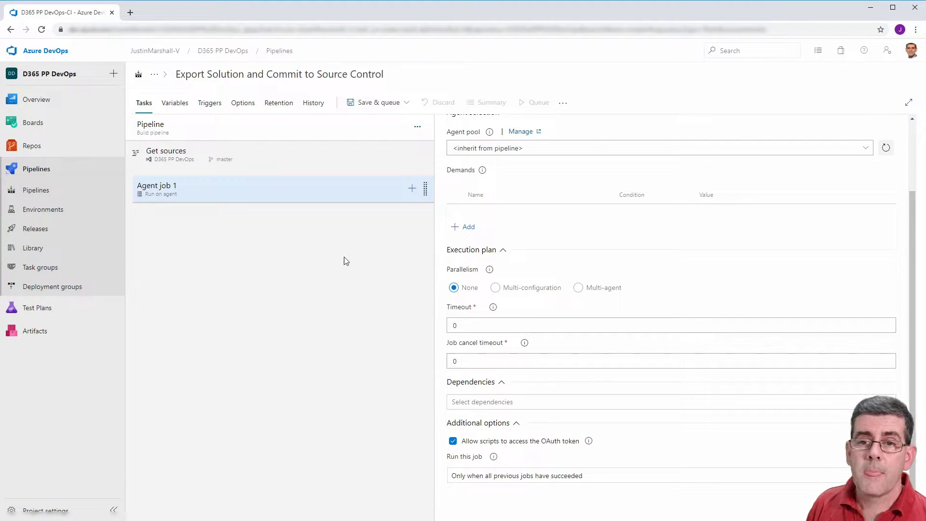
Add a pipeline variable SolutionName with the value JMDeploymentDemo and make it settable at queue time
{"action": "left_click", "coordinate": [175, 103]}
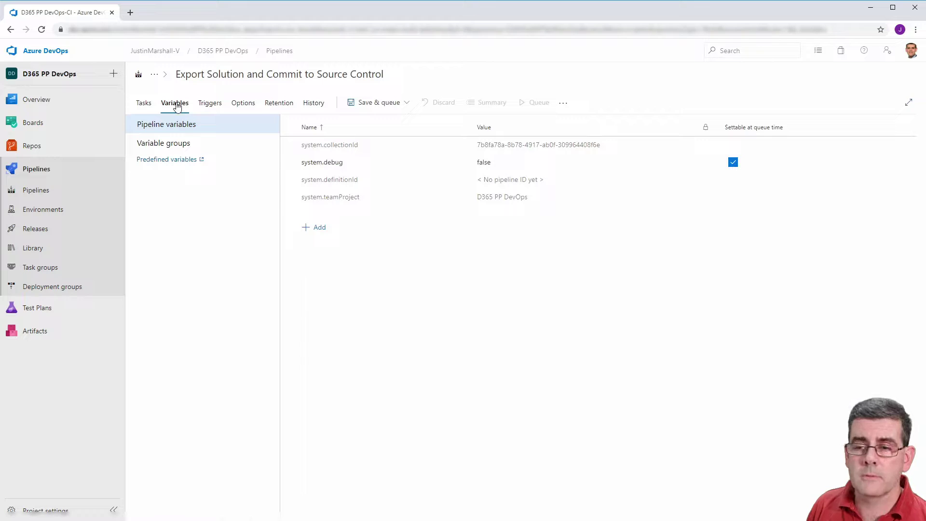
{"action": "left_click", "coordinate": [320, 228]}
{"action": "type", "text": "So"}
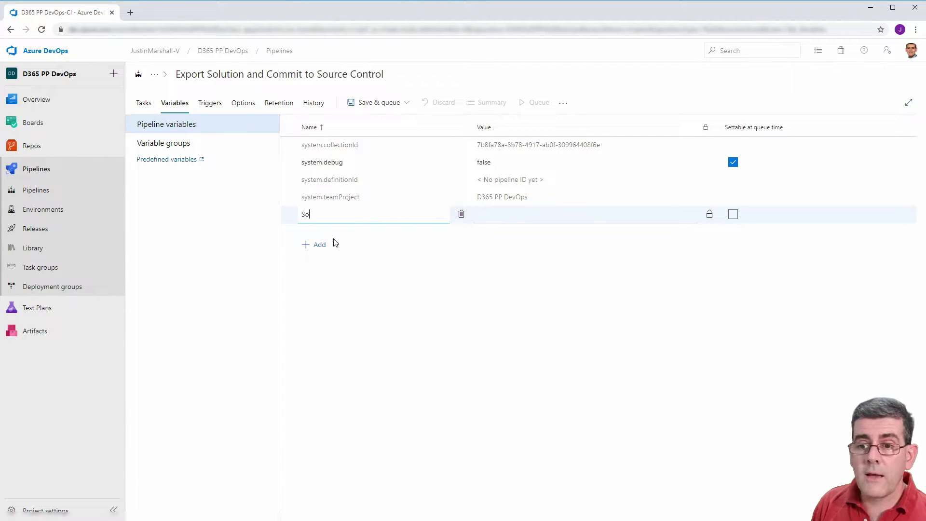
{"action": "type", "text": "lutionName"}
{"action": "key", "text": "Tab"}
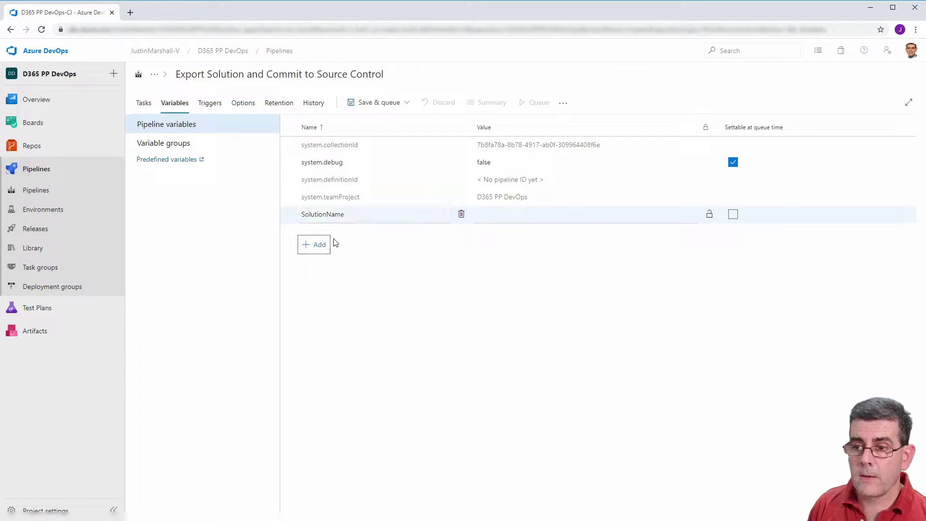
{"action": "left_click", "coordinate": [492, 215]}
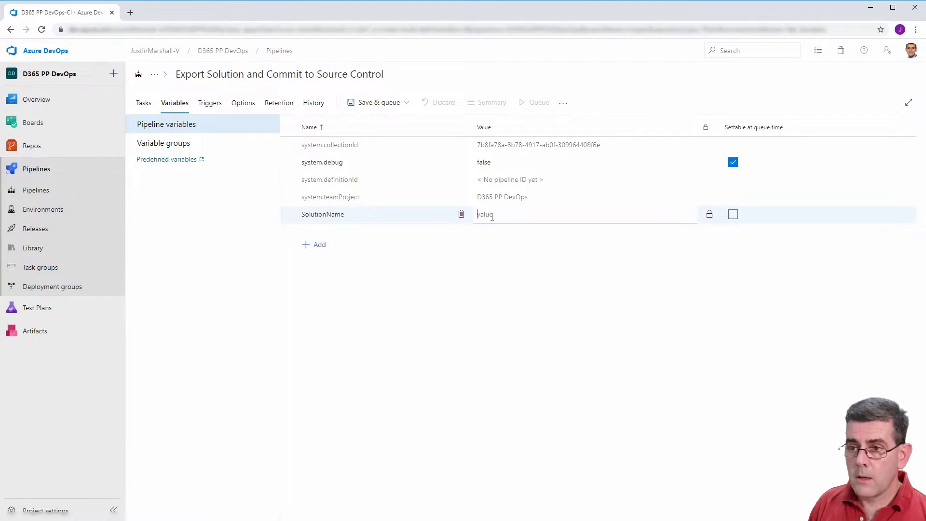
{"action": "type", "text": "JMDeploymentDemo"}
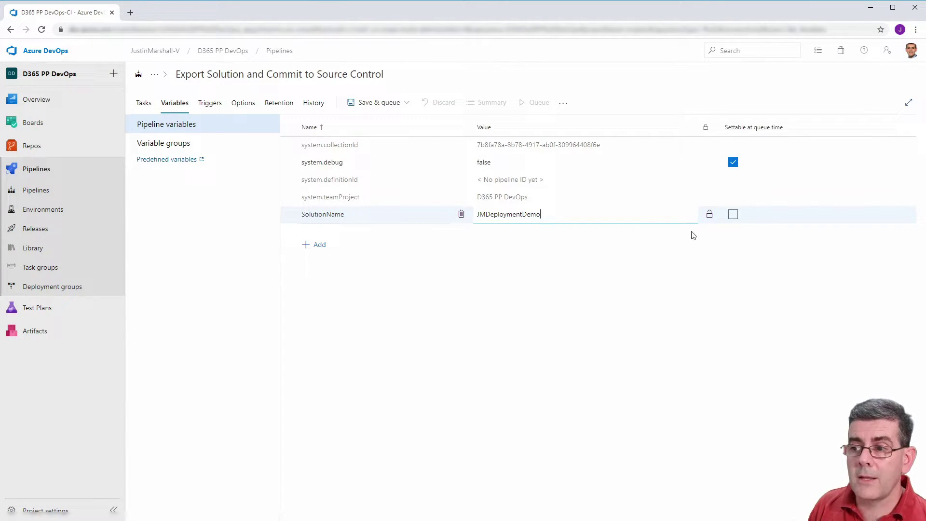
{"action": "left_click", "coordinate": [733, 214]}
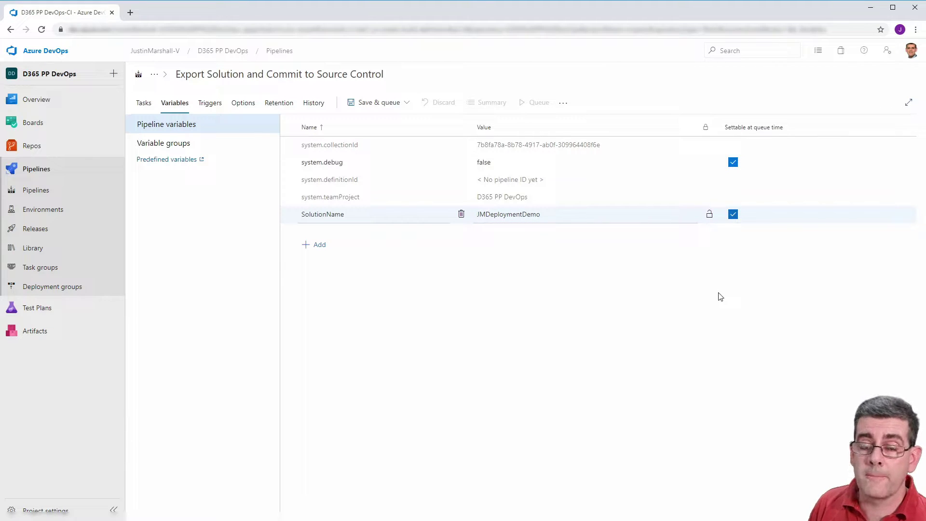
Add a pipeline variable CurrentDate with no value, and return to the pipeline's tasks
{"action": "left_click", "coordinate": [317, 245]}
{"action": "type", "text": "CurrentDate"}
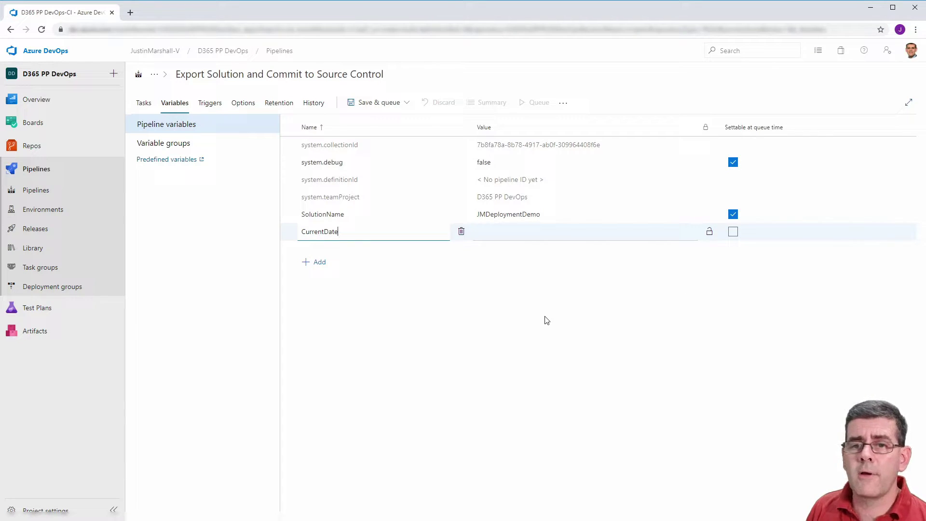
{"action": "left_click", "coordinate": [144, 103]}
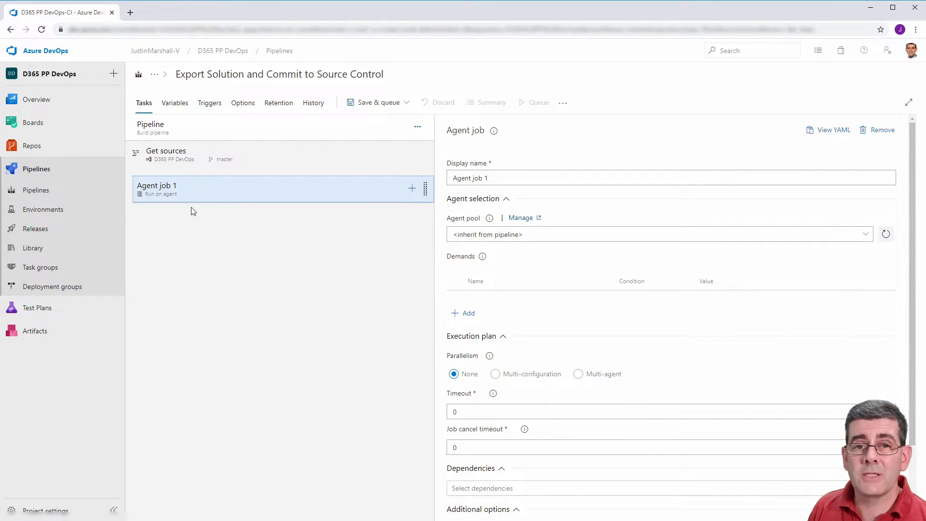
Search the available tasks for powershell and add the PowerShell task to Agent job 1
{"action": "left_click", "coordinate": [412, 188]}
{"action": "mouse_move", "coordinate": [675, 201]}
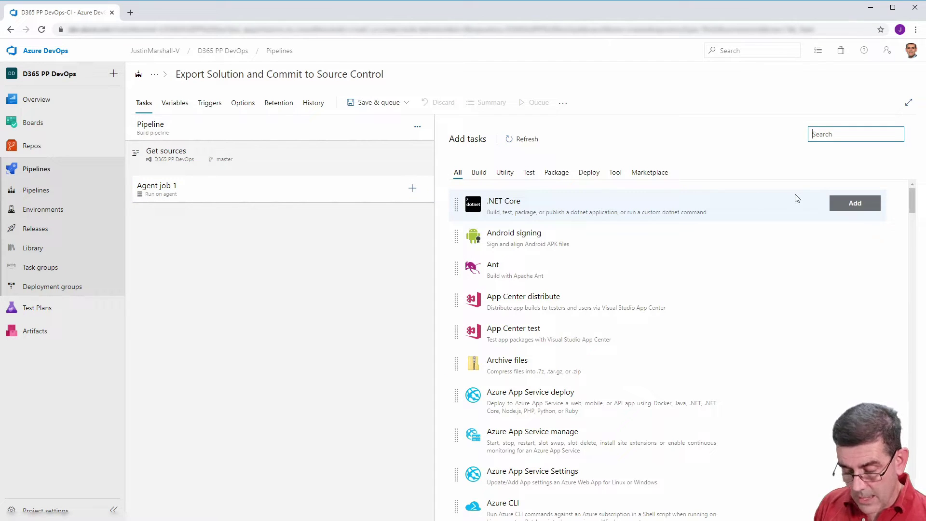
{"action": "type", "text": "powershe"}
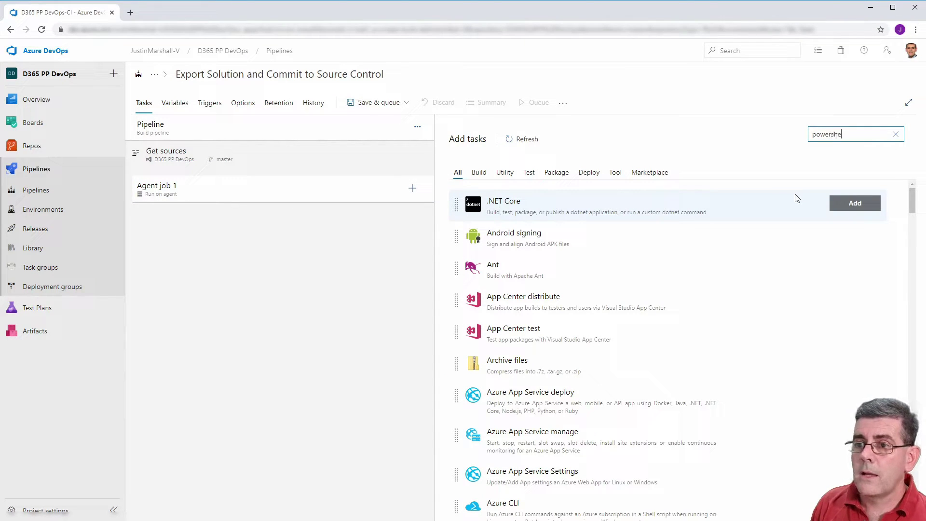
{"action": "type", "text": "ll"}
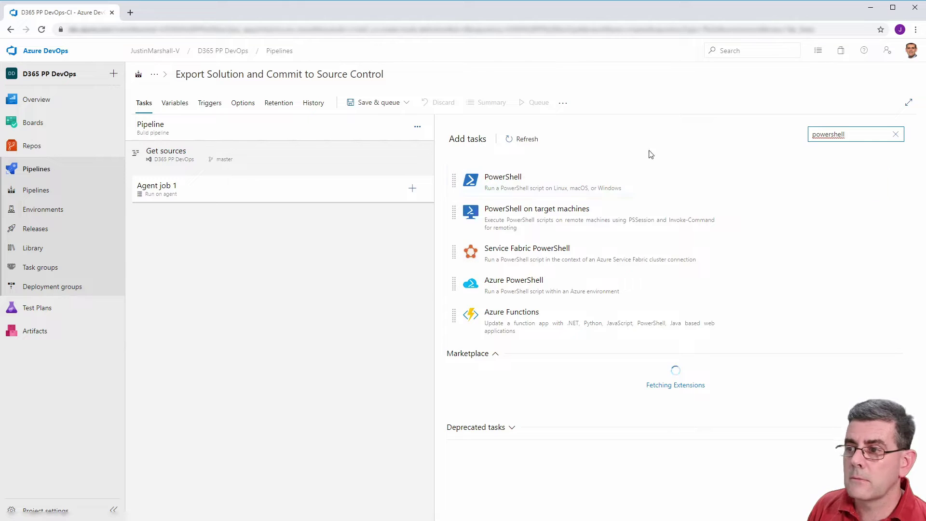
{"action": "mouse_move", "coordinate": [521, 179]}
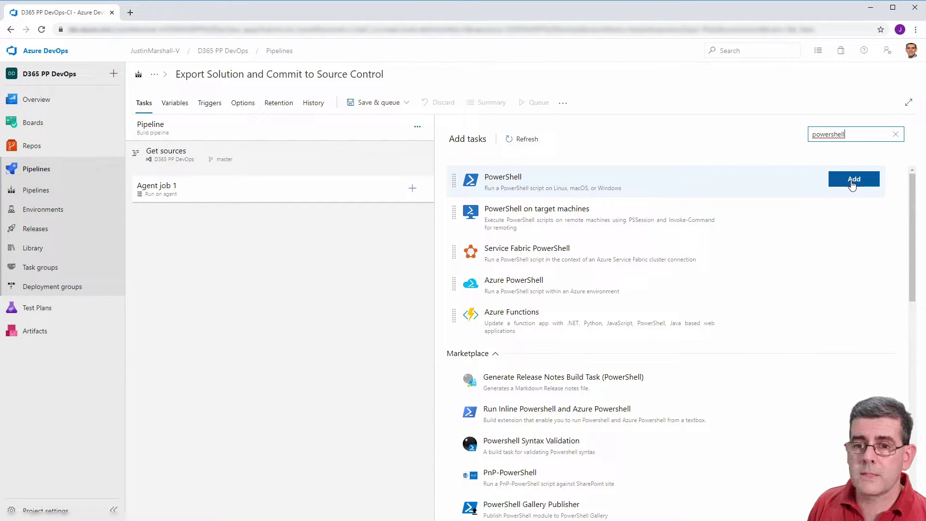
{"action": "left_click", "coordinate": [853, 182]}
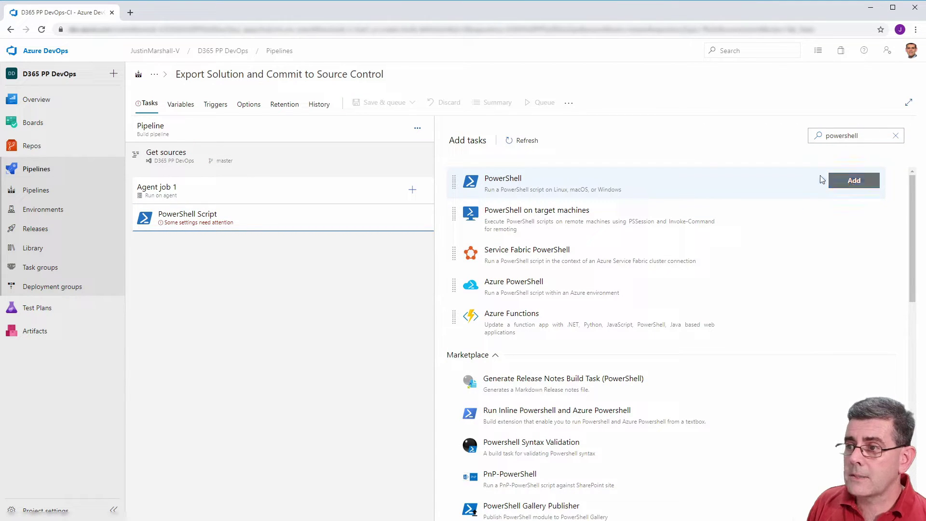
Search the available tasks for powerapp and add the PowerApps Tool Installer task to Agent job 1
{"action": "left_click_drag", "start_coordinate": [859, 137], "coordinate": [803, 140]}
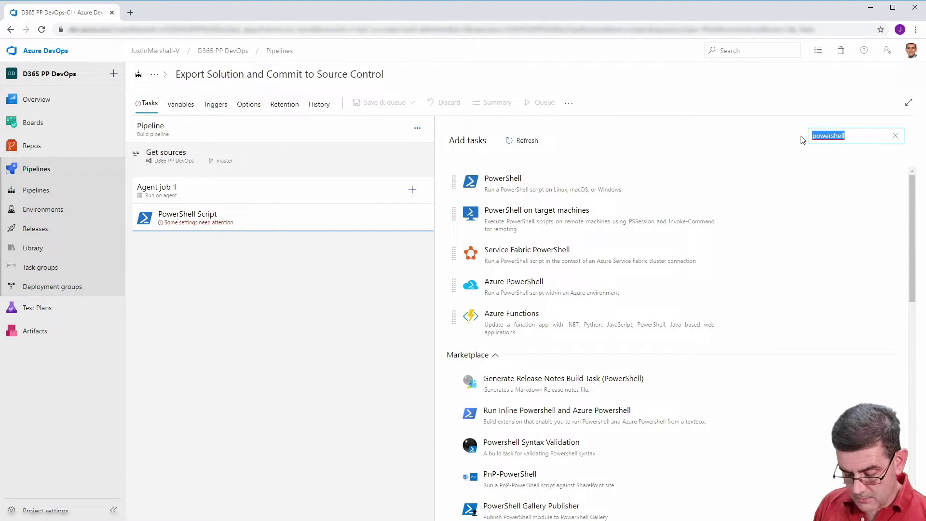
{"action": "type", "text": "powerapp"}
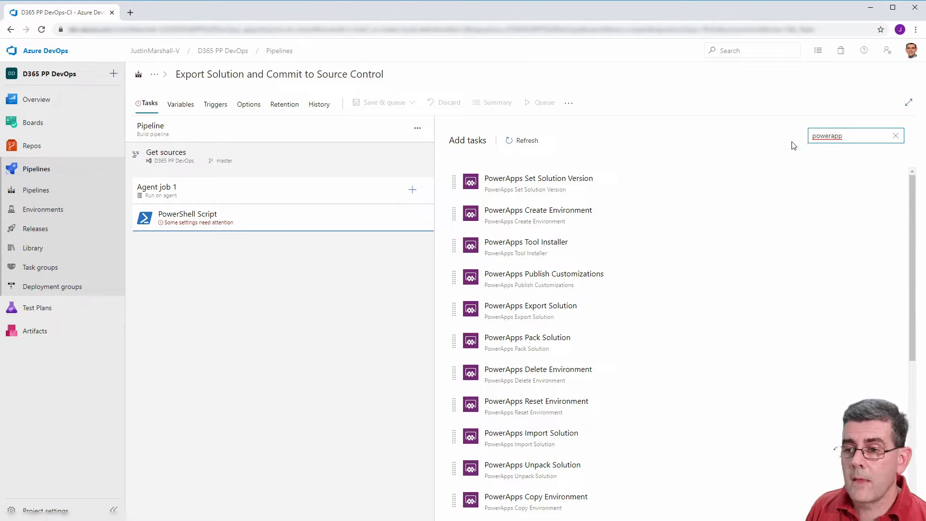
{"action": "mouse_move", "coordinate": [569, 246]}
{"action": "left_click", "coordinate": [853, 245]}
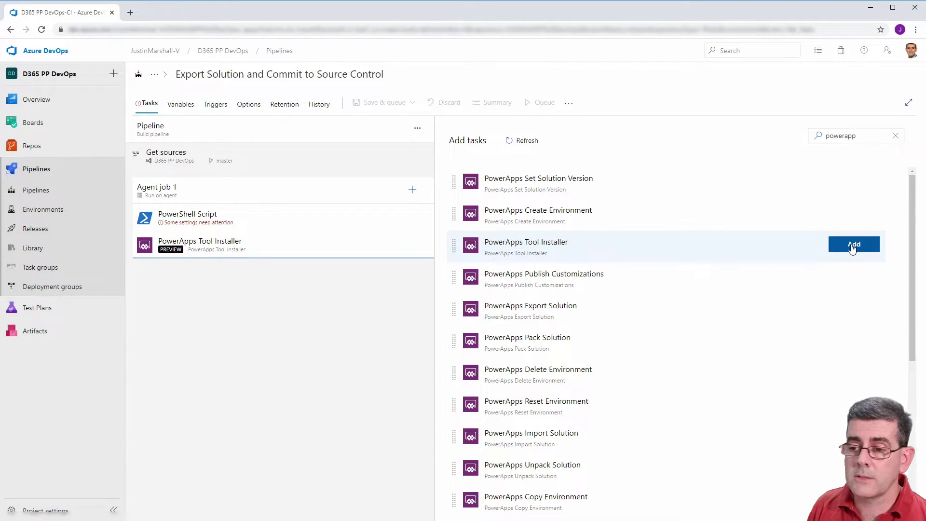
Add the PowerApps Export Solution and PowerApps Unpack Solution tasks to Agent job 1
{"action": "mouse_move", "coordinate": [629, 316]}
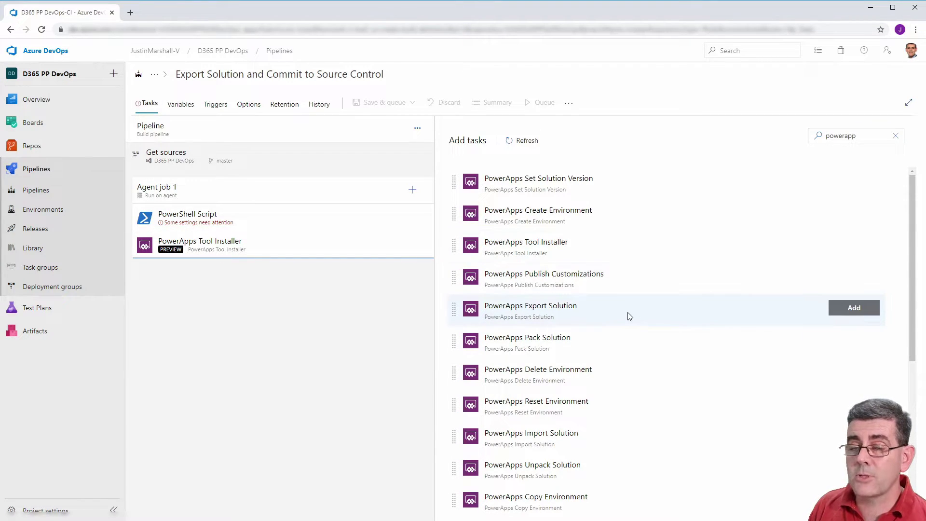
{"action": "left_click", "coordinate": [842, 309]}
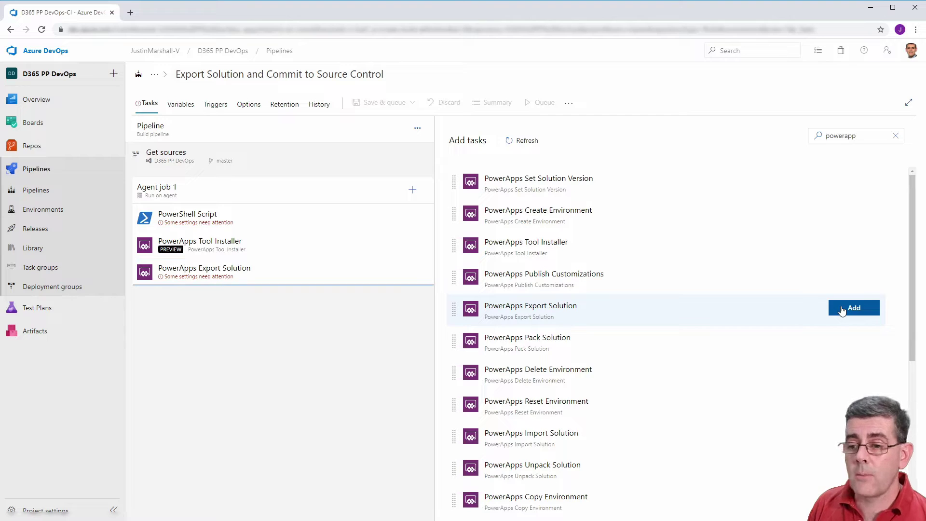
{"action": "mouse_move", "coordinate": [823, 346]}
{"action": "mouse_move", "coordinate": [644, 470]}
{"action": "left_click", "coordinate": [841, 467]}
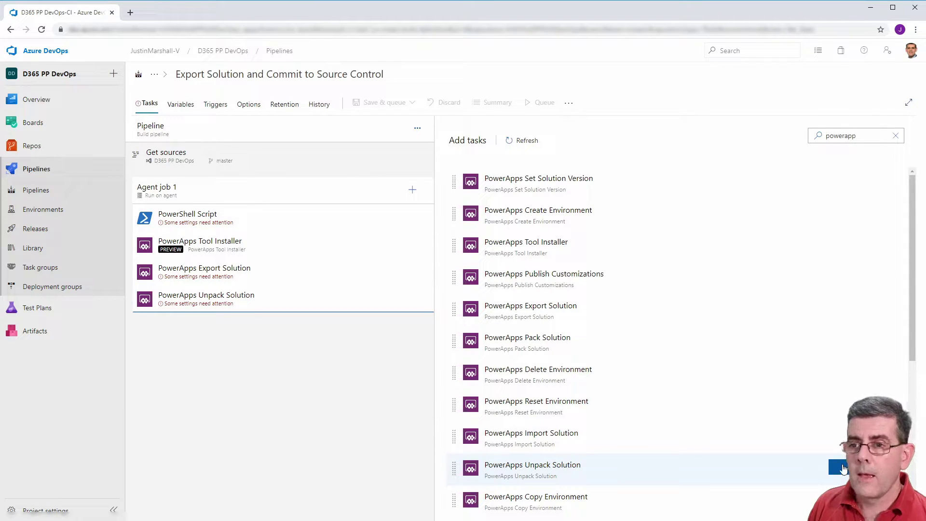
Search the available tasks for command and add the Command line task to Agent job 1
{"action": "mouse_move", "coordinate": [839, 275]}
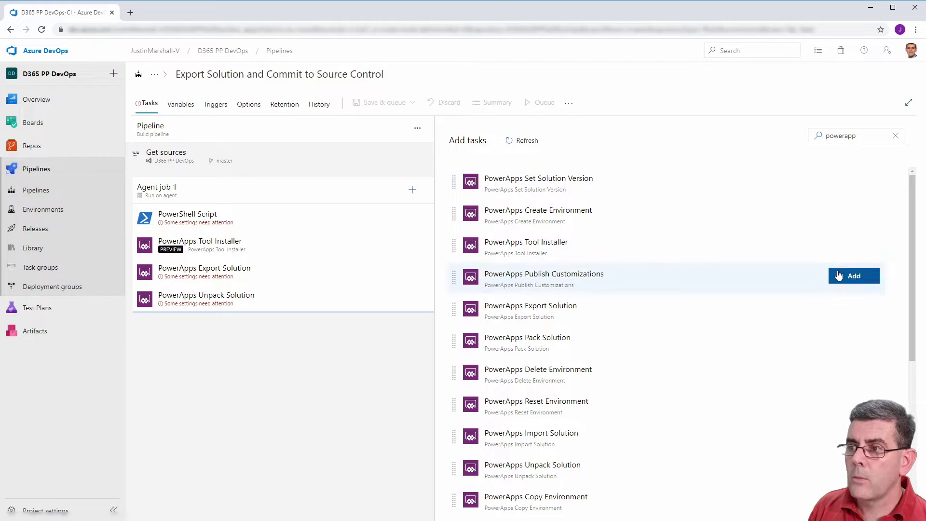
{"action": "left_click_drag", "start_coordinate": [849, 135], "coordinate": [811, 137]}
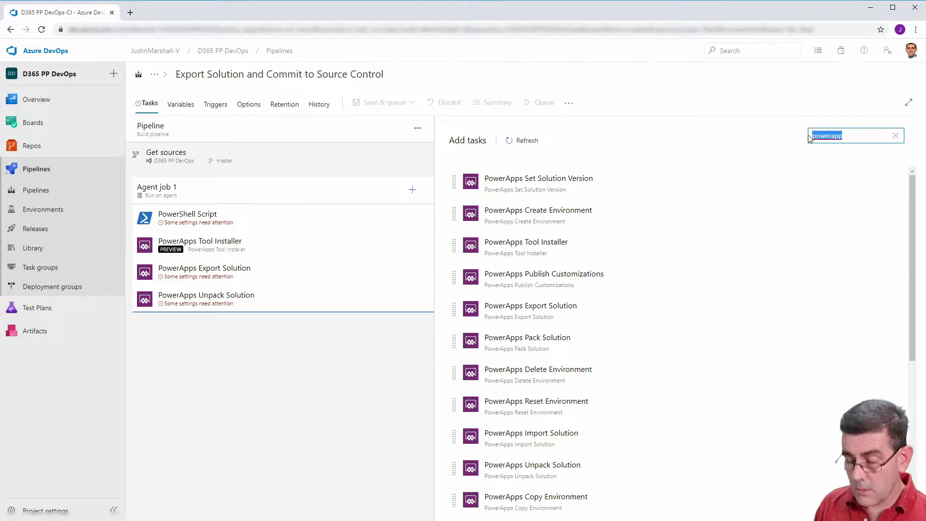
{"action": "type", "text": "command"}
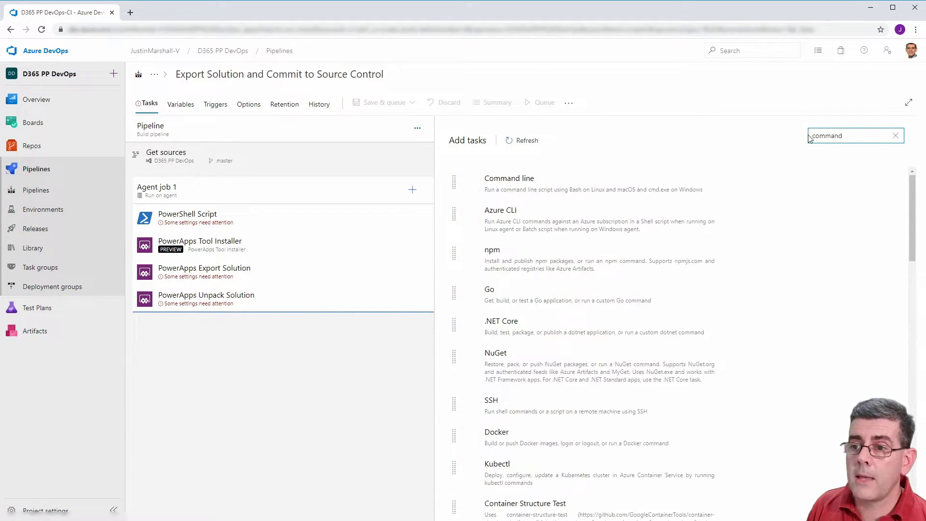
{"action": "mouse_move", "coordinate": [578, 178]}
{"action": "left_click", "coordinate": [858, 186]}
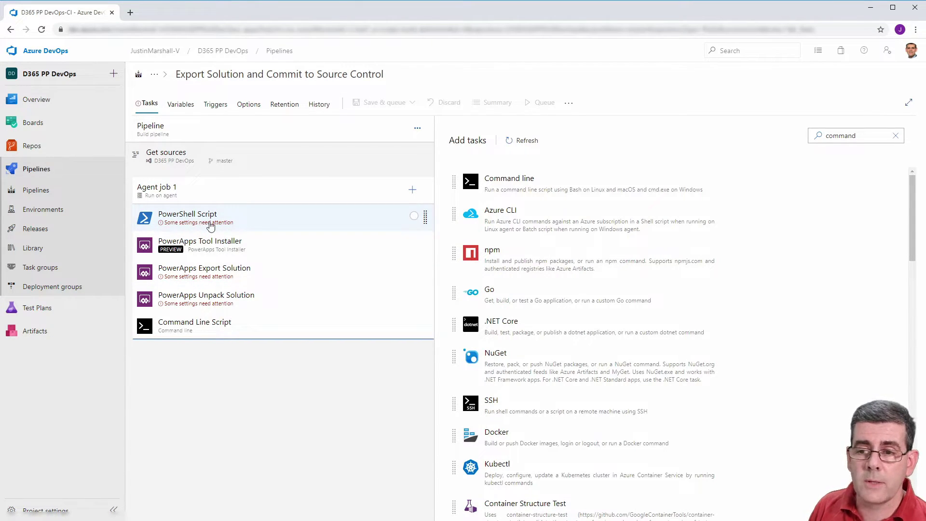
Make the PowerShell Script task inline, with a script that sets the CurrentDate variable to the date in yyyyMMdd format and writes it to the host
{"action": "left_click", "coordinate": [250, 222]}
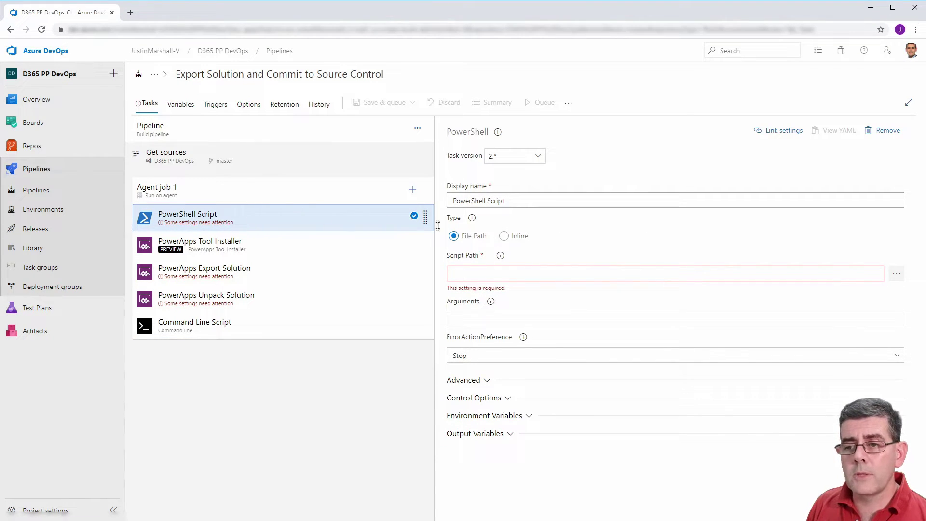
{"action": "left_click", "coordinate": [504, 236]}
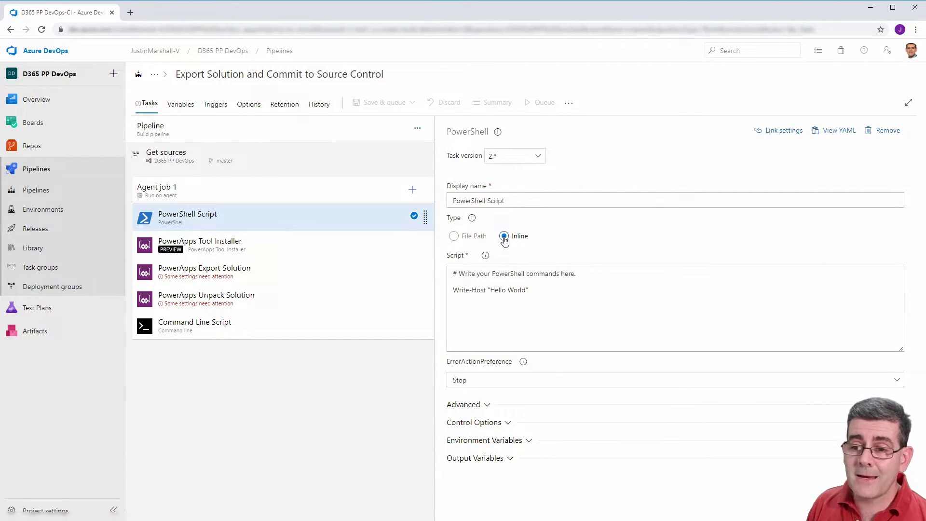
{"action": "left_click_drag", "start_coordinate": [531, 290], "coordinate": [438, 278]}
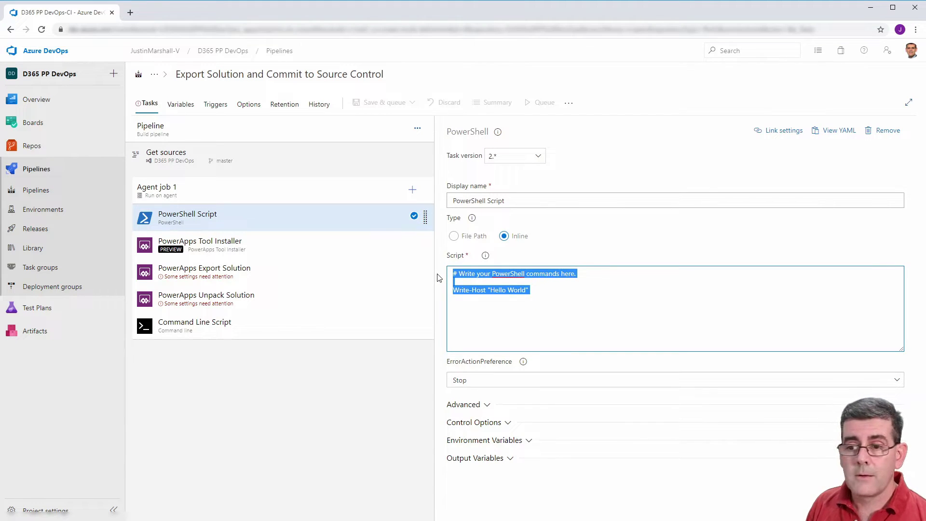
{"action": "key", "text": "Delete"}
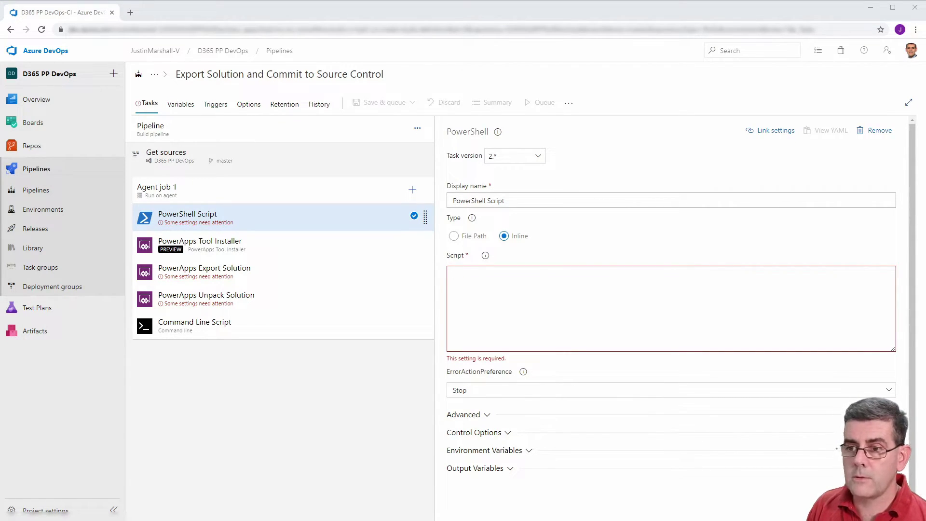
{"action": "left_click", "coordinate": [486, 282]}
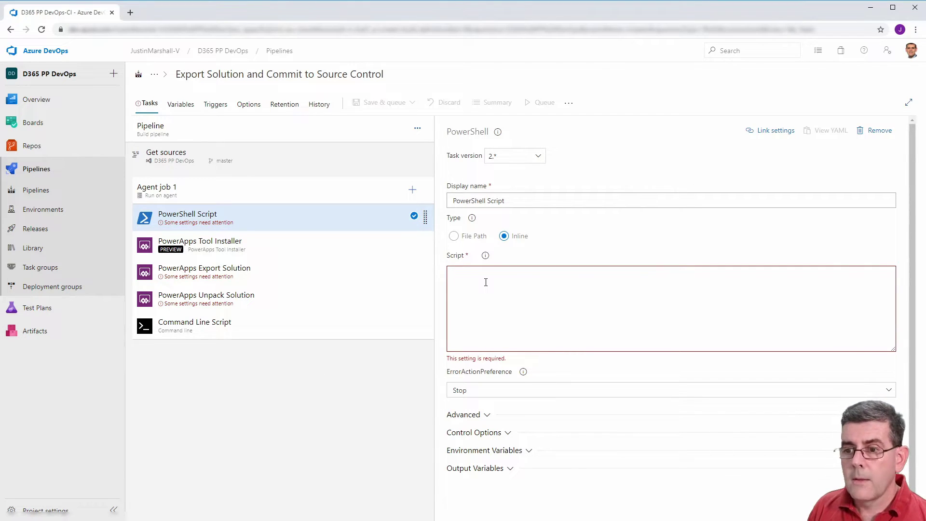
{"action": "type", "text": "$date=$(Get-Date -Format 'yyyyMMdd') Write-Host \"##vso[task.setvariable variable=CurrentDate]$date\" Write-Host \"Set CurrentDate to $date\""}
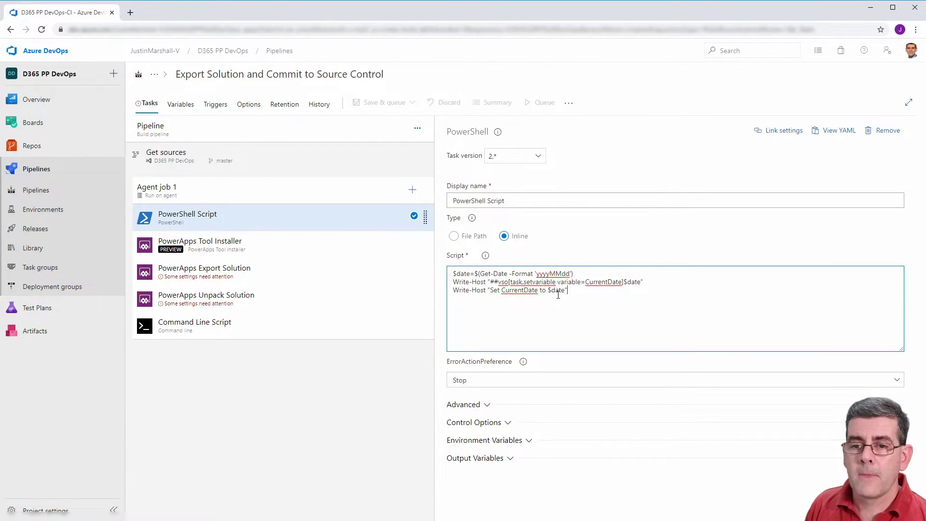
Review the PowerApps Tool Installer settings and check the PowerApps Export Solution task for available environment connections
{"action": "left_click", "coordinate": [283, 251]}
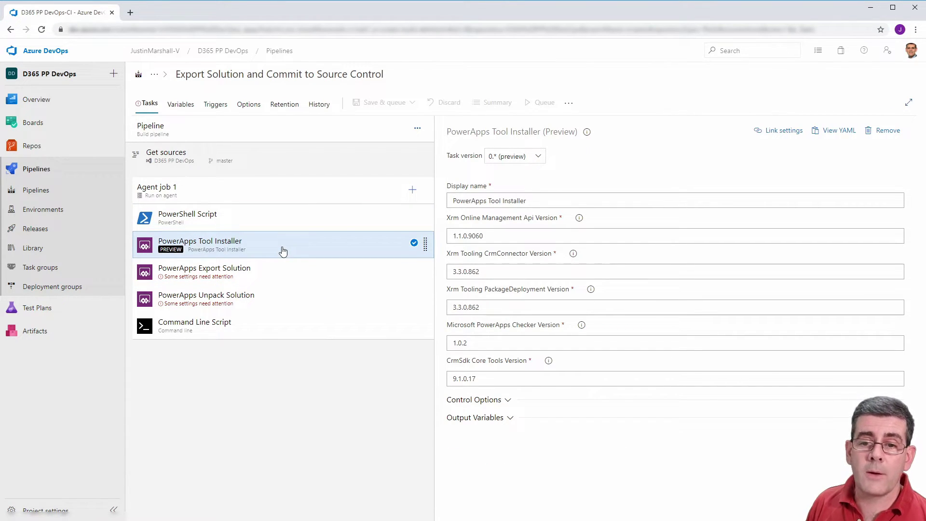
{"action": "left_click", "coordinate": [276, 273]}
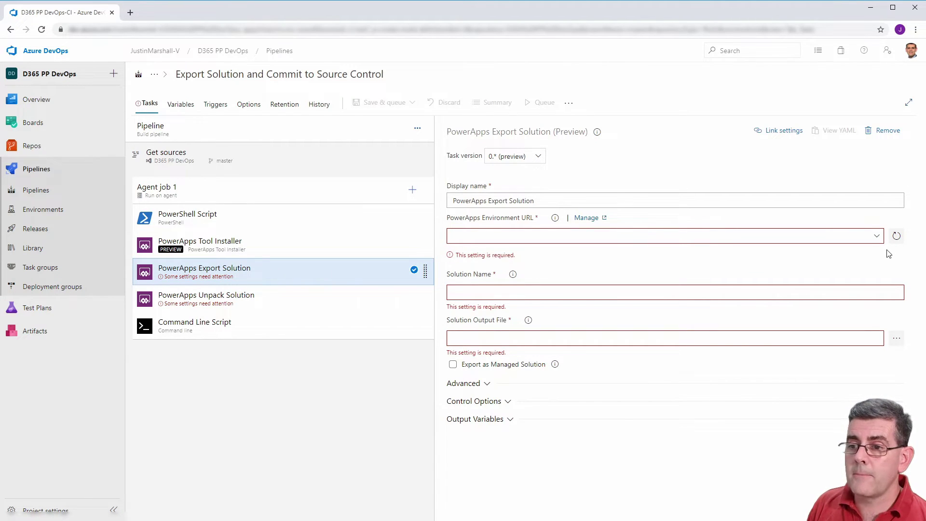
{"action": "left_click", "coordinate": [877, 236]}
{"action": "left_click", "coordinate": [877, 238]}
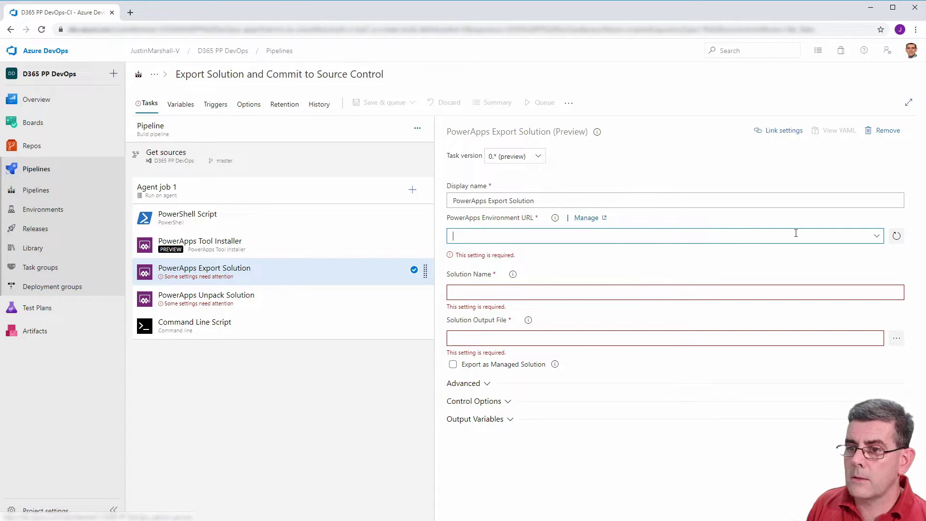
{"action": "left_click", "coordinate": [896, 236]}
{"action": "left_click", "coordinate": [877, 236]}
Open the environment connection management from the Export Solution task and create service connections named jm-dev and jm-uat
{"action": "left_click", "coordinate": [586, 217]}
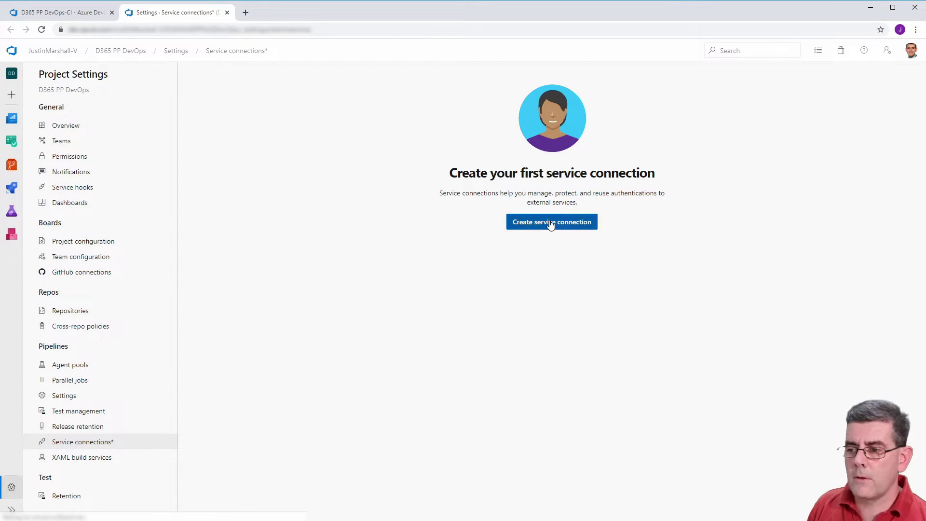
{"action": "left_click", "coordinate": [550, 222]}
{"action": "left_click", "coordinate": [702, 320]}
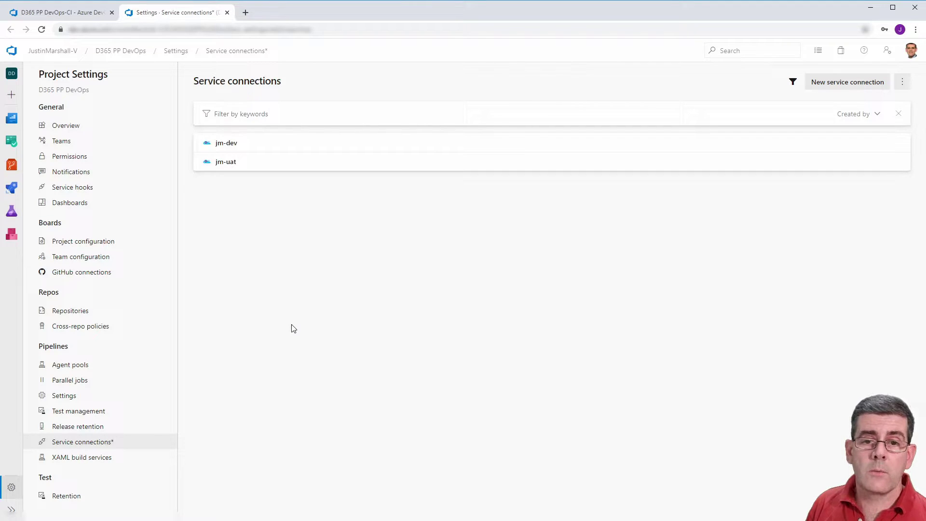
{"action": "mouse_move", "coordinate": [7, 169]}
{"action": "mouse_move", "coordinate": [9, 191]}
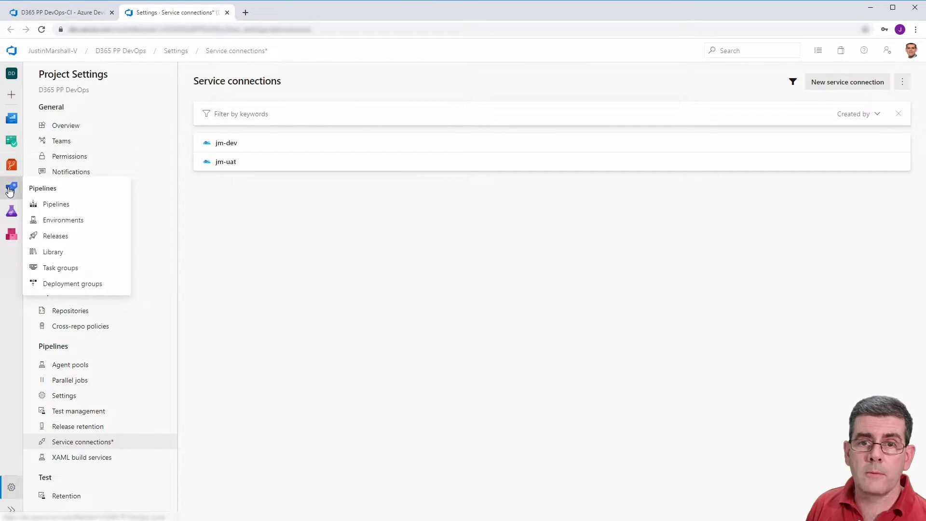
Back in the pipeline, set the PowerApps Export Solution task's environment URL to jm-dev and its solution name to $(SolutionName)
{"action": "left_click", "coordinate": [71, 13]}
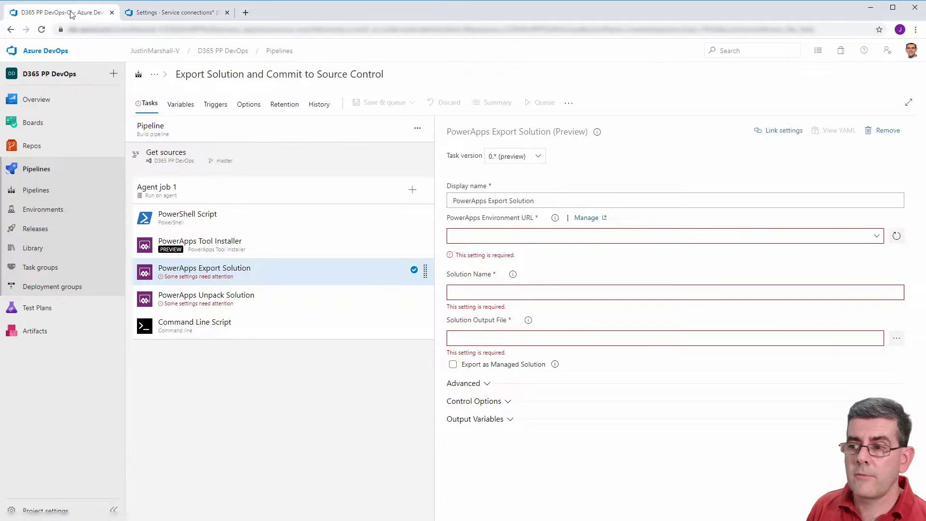
{"action": "left_click", "coordinate": [898, 236]}
{"action": "left_click", "coordinate": [876, 236]}
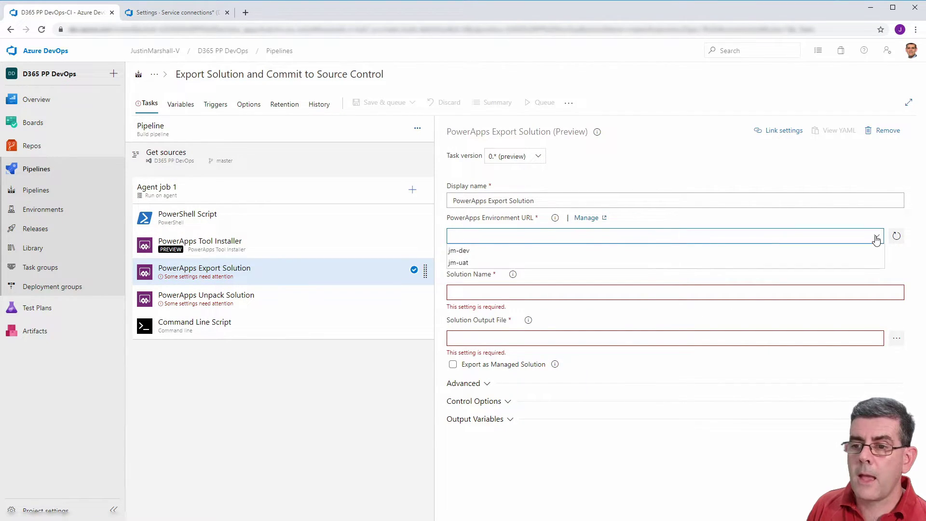
{"action": "left_click", "coordinate": [461, 250]}
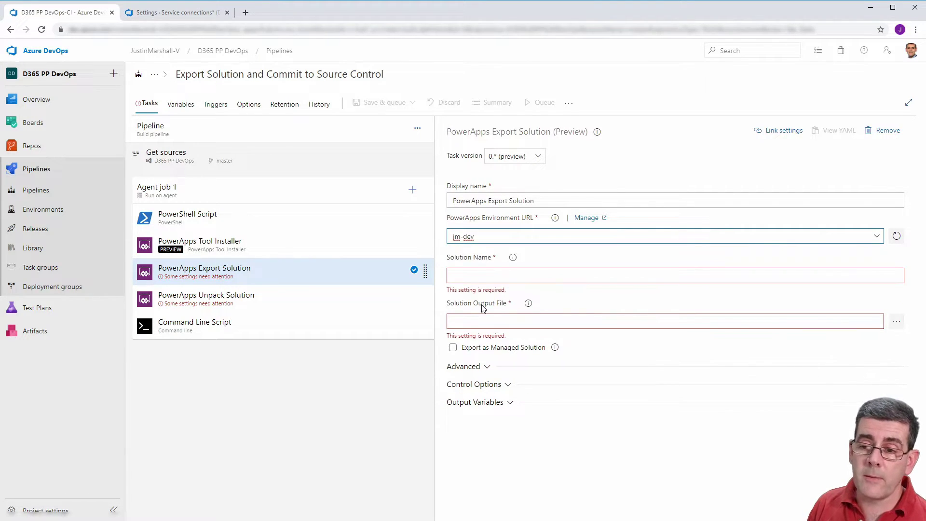
{"action": "left_click", "coordinate": [491, 275]}
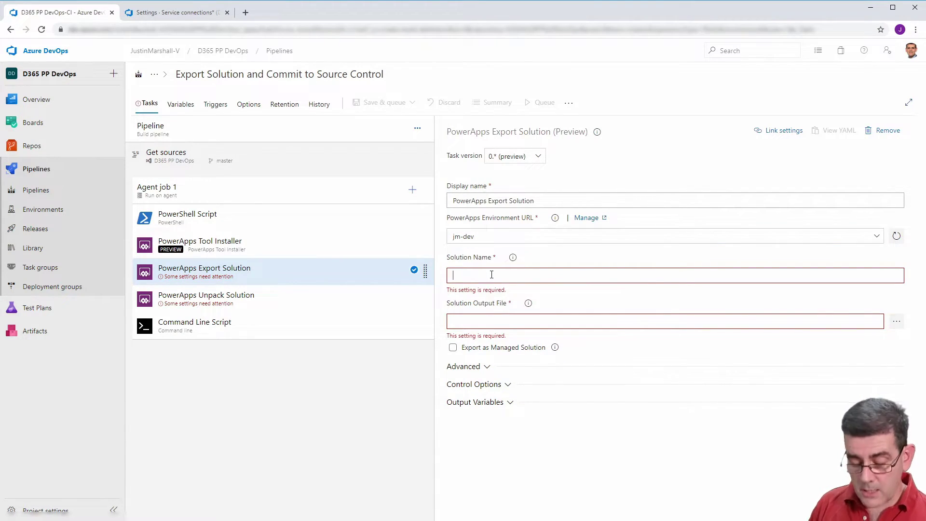
{"action": "type", "text": "$(SolutionName)"}
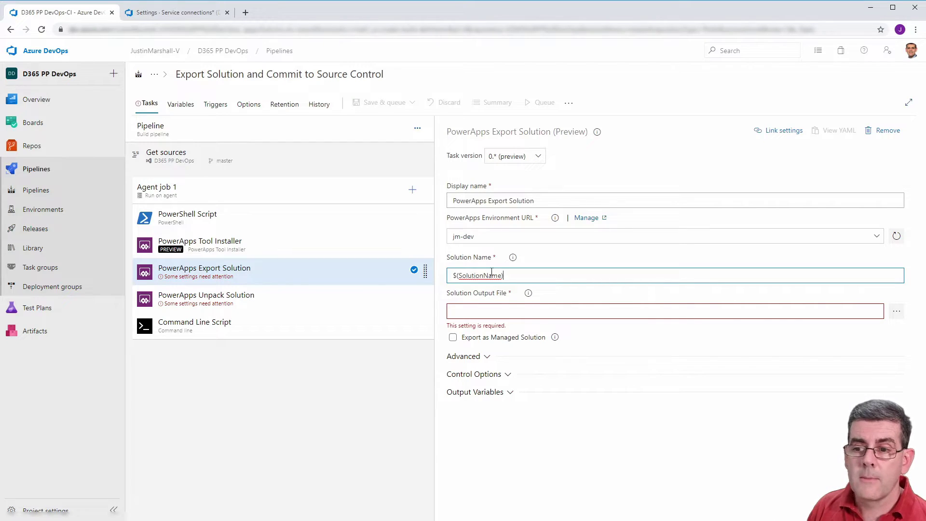
Set the Export Solution task's output file to $(Agent.BuildDirectory)\$(SolutionName).zip and copy that path
{"action": "left_click", "coordinate": [498, 311]}
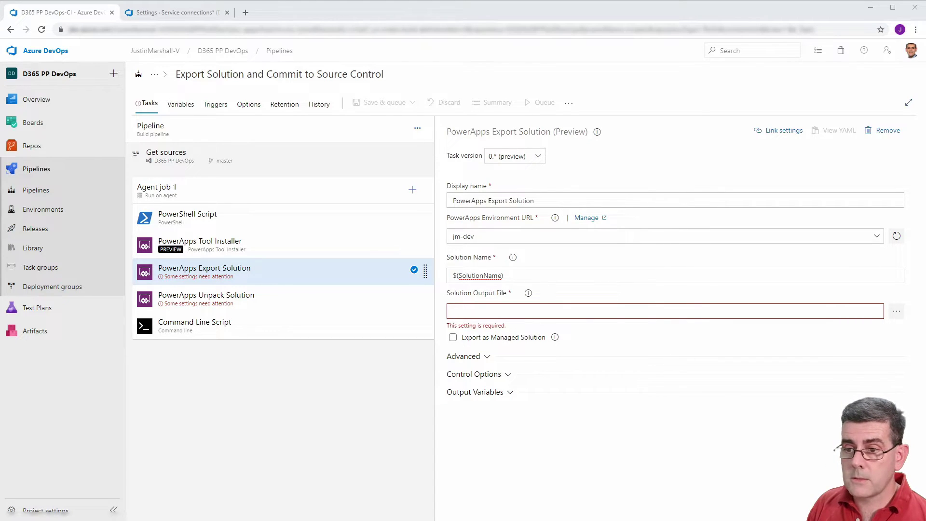
{"action": "type", "text": "$(Agent.BuildDirectory)\\$(SolutionName).zip"}
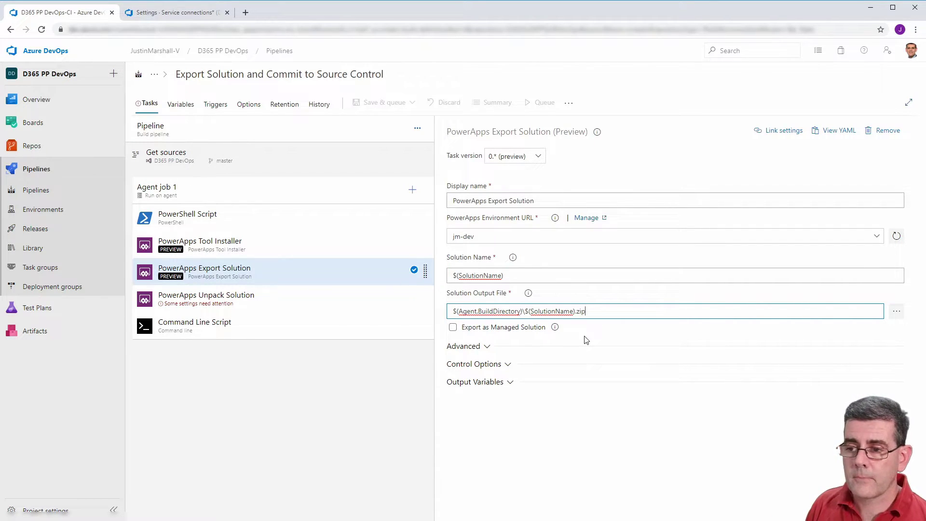
{"action": "left_click_drag", "start_coordinate": [596, 312], "coordinate": [448, 316]}
{"action": "key", "text": "ctrl+c"}
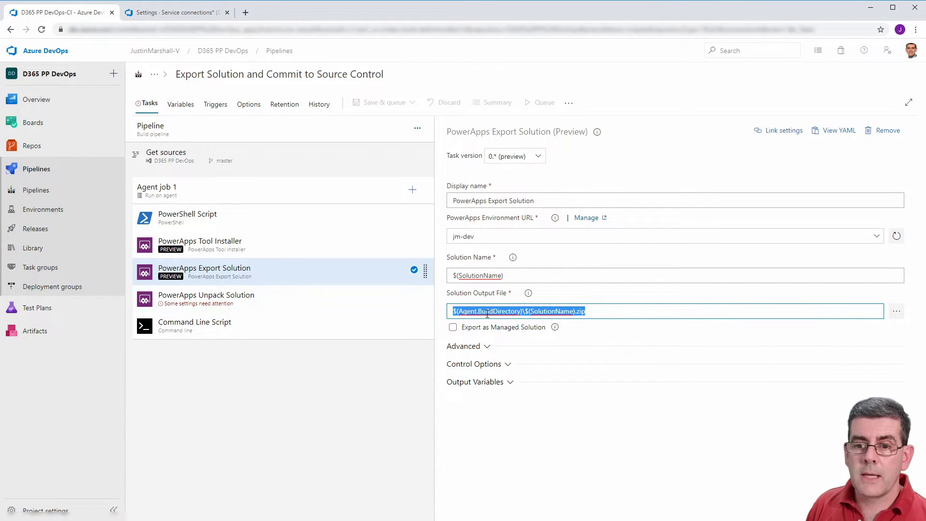
Set the PowerApps Unpack Solution task's input file to $(Agent.BuildDirectory)\$(SolutionName).zip and its target folder to $(Build.SourcesDirectory)\D365_Solutions\$(SolutionName)
{"action": "left_click", "coordinate": [260, 303]}
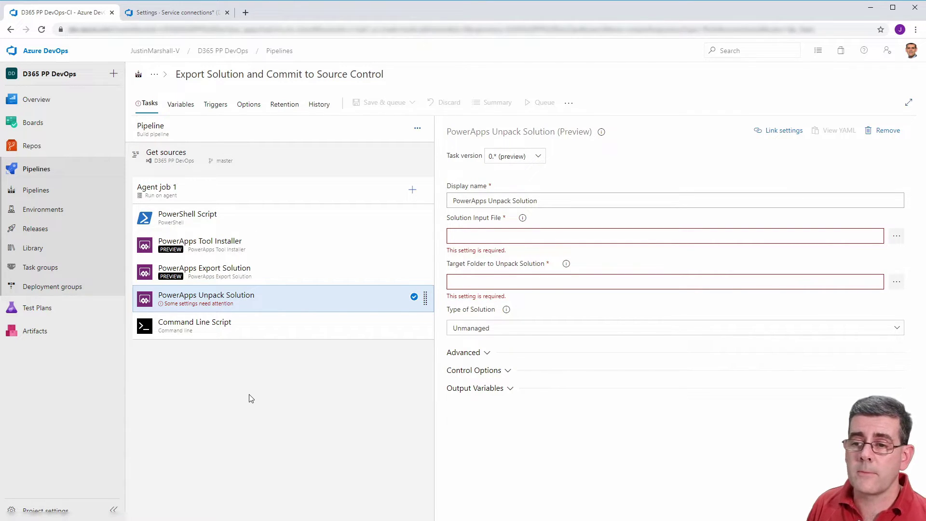
{"action": "left_click", "coordinate": [506, 236]}
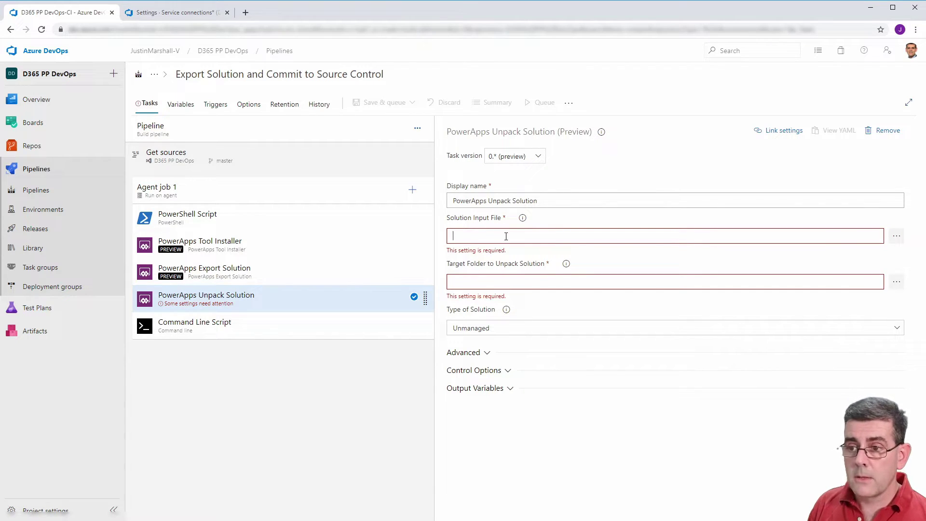
{"action": "key", "text": "ctrl+v"}
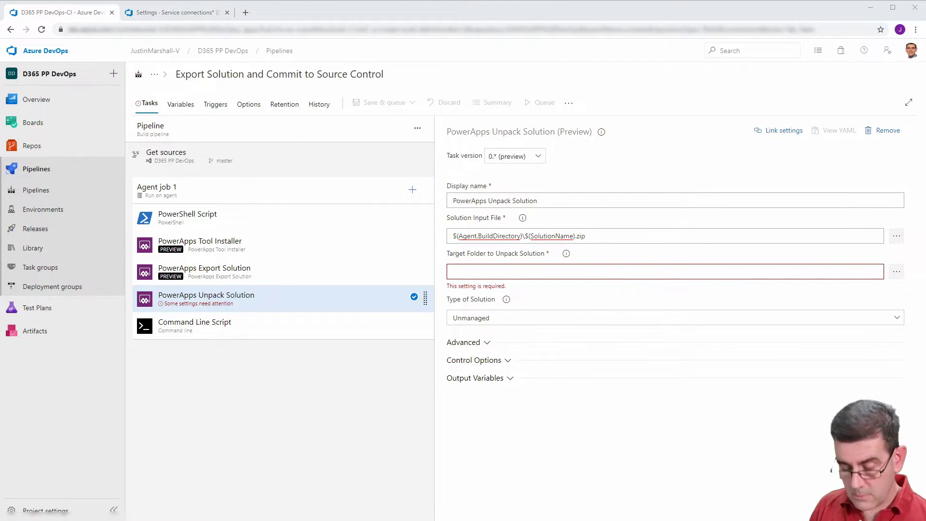
{"action": "left_click", "coordinate": [494, 271]}
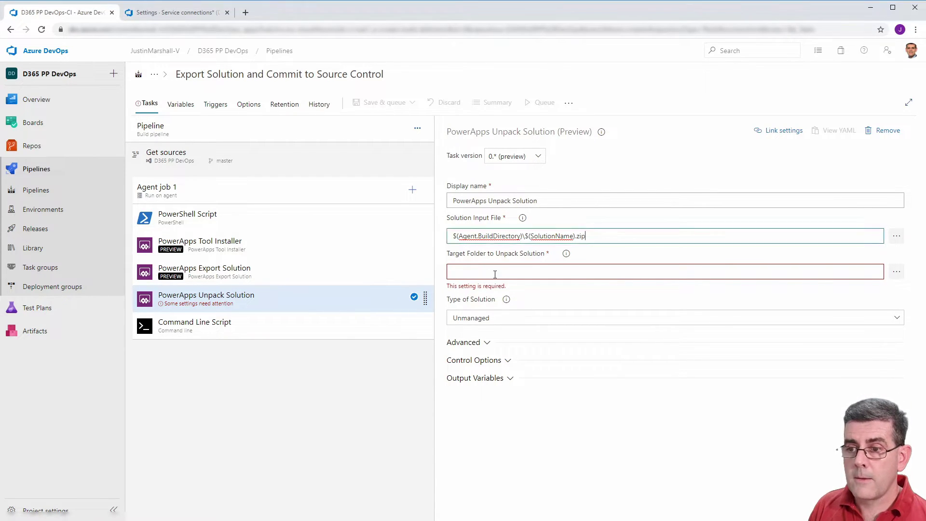
{"action": "type", "text": "$(Build.SourcesDirectory)\\D365_Solutions\\$(SolutionName)"}
{"action": "left_click", "coordinate": [603, 313]}
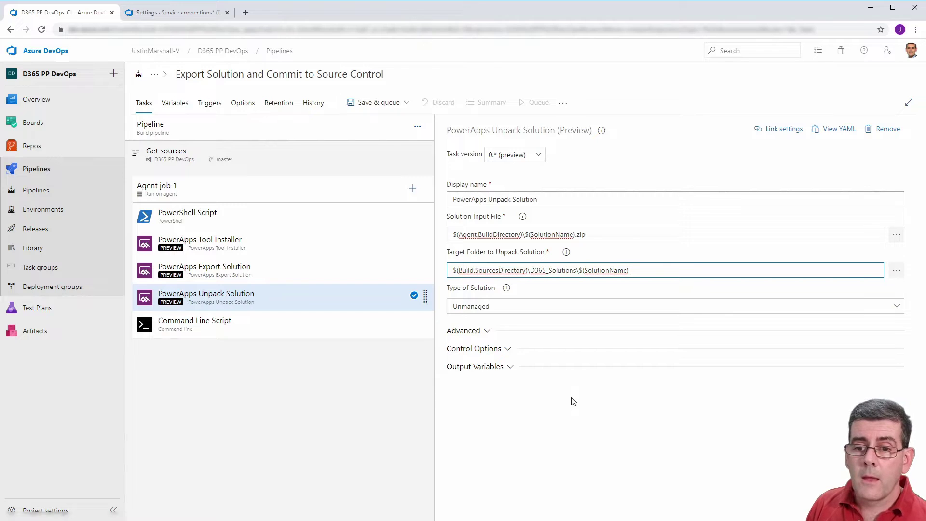
Replace the Command Line Script task's sample script with git commands that configure the user, check out master, commit all changes and push to origin master
{"action": "left_click", "coordinate": [286, 327]}
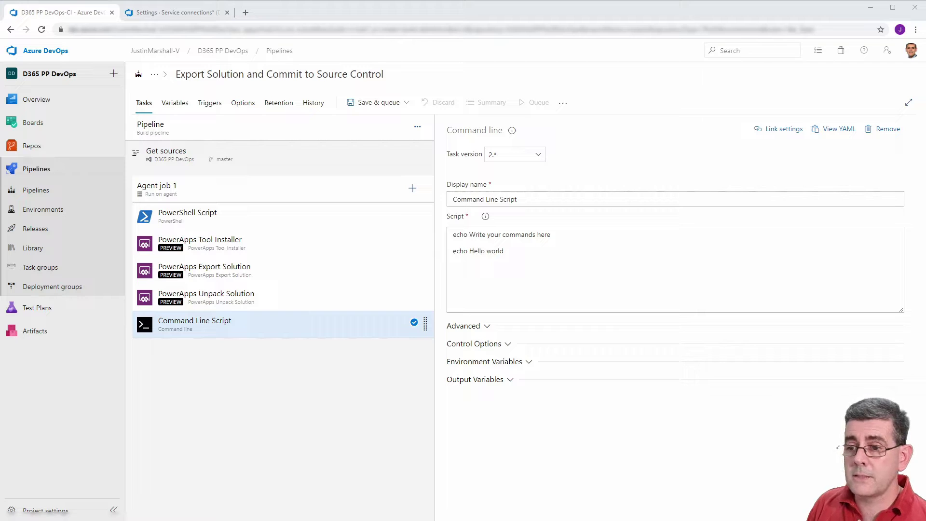
{"action": "left_click_drag", "start_coordinate": [560, 279], "coordinate": [451, 238]}
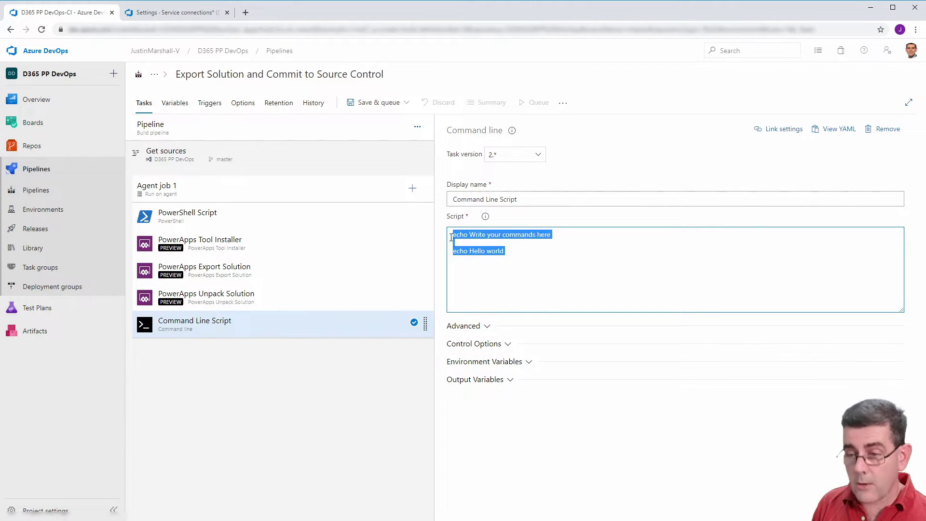
{"action": "key", "text": "BackSpace"}
{"action": "key", "text": "ctrl+v"}
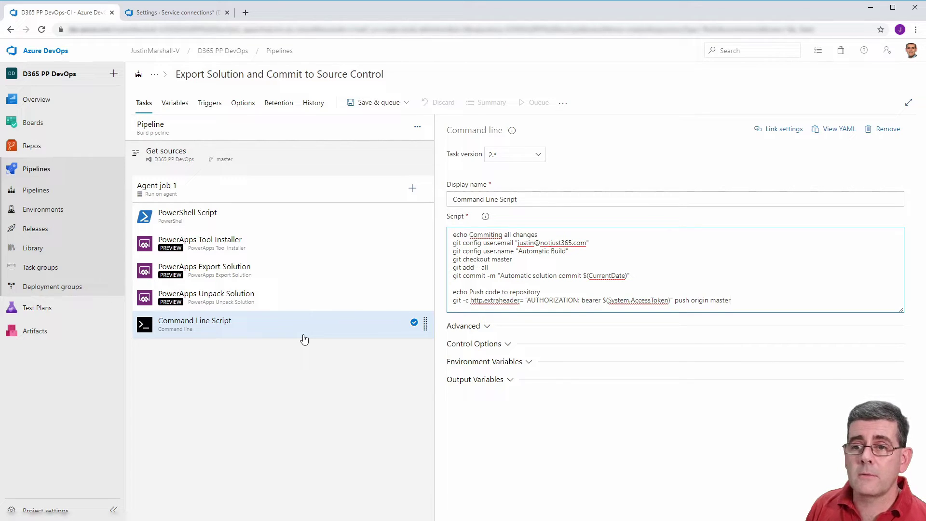
Save and run the pipeline on the master branch and open Agent job 1 to follow its log
{"action": "left_click", "coordinate": [368, 103]}
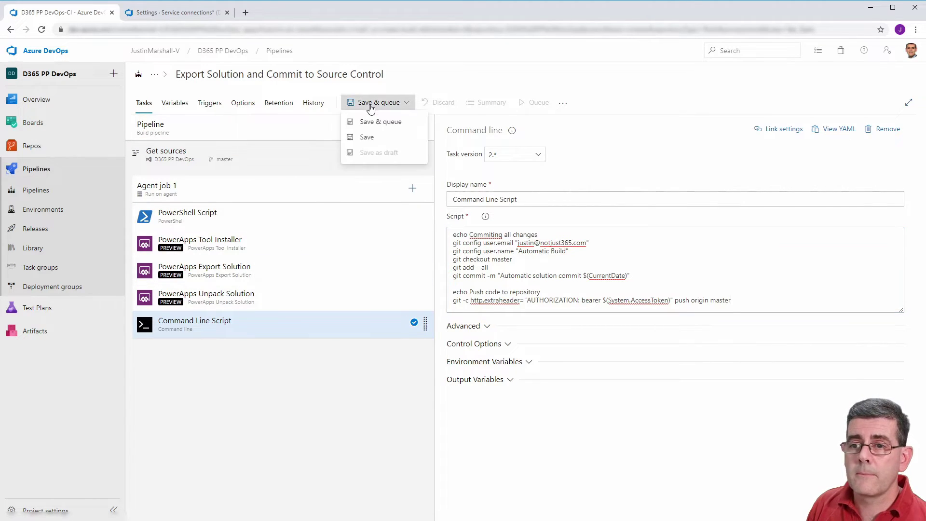
{"action": "left_click", "coordinate": [374, 123]}
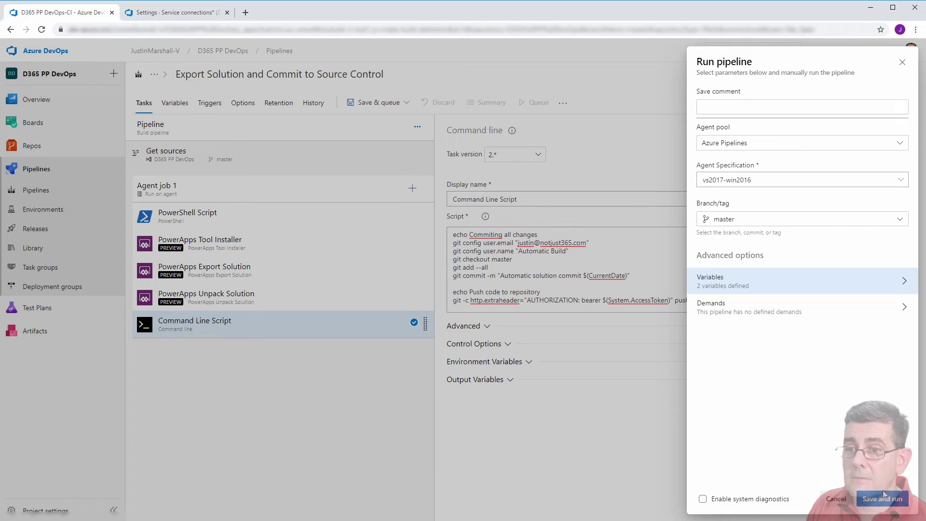
{"action": "left_click", "coordinate": [883, 500]}
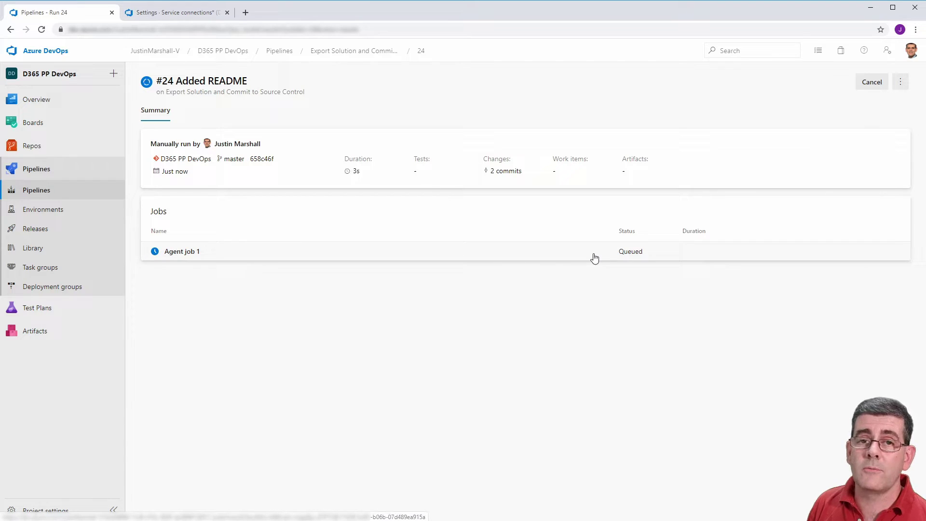
{"action": "left_click", "coordinate": [595, 258]}
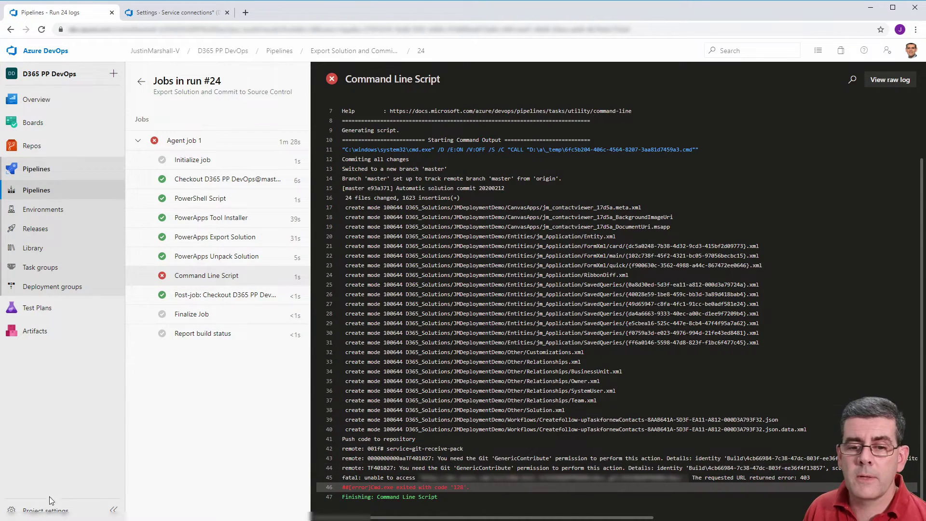
In the project's Git repositories security settings, set Contribute and Create branch to Allow for the D365 PP DevOps Build Service user
{"action": "left_click", "coordinate": [47, 516]}
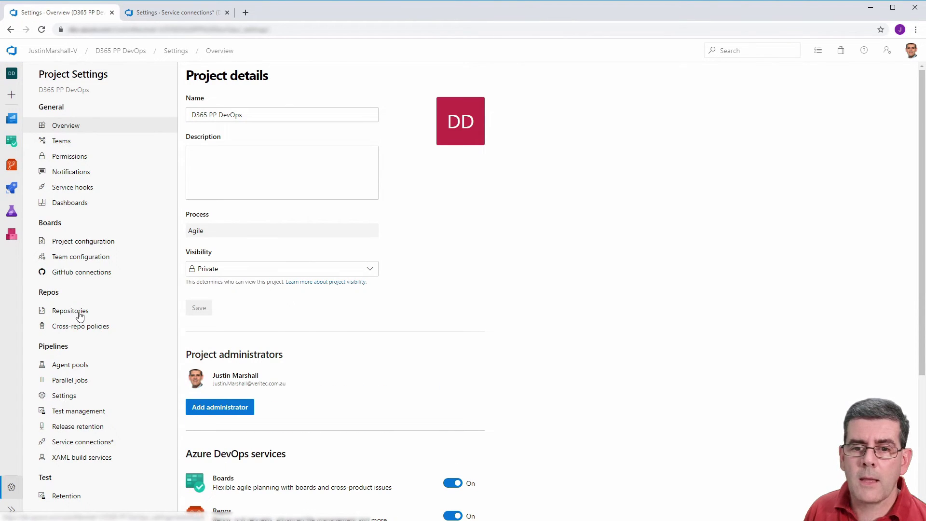
{"action": "left_click", "coordinate": [80, 315]}
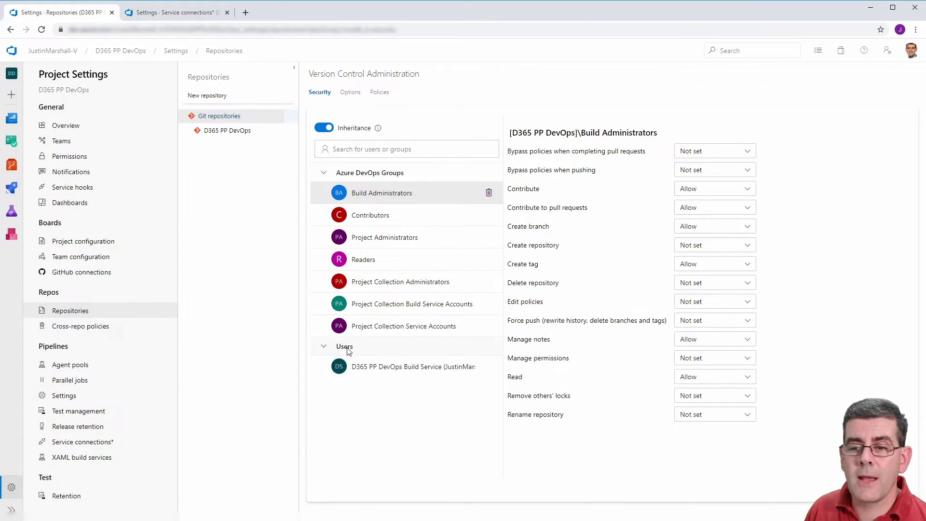
{"action": "left_click", "coordinate": [376, 372]}
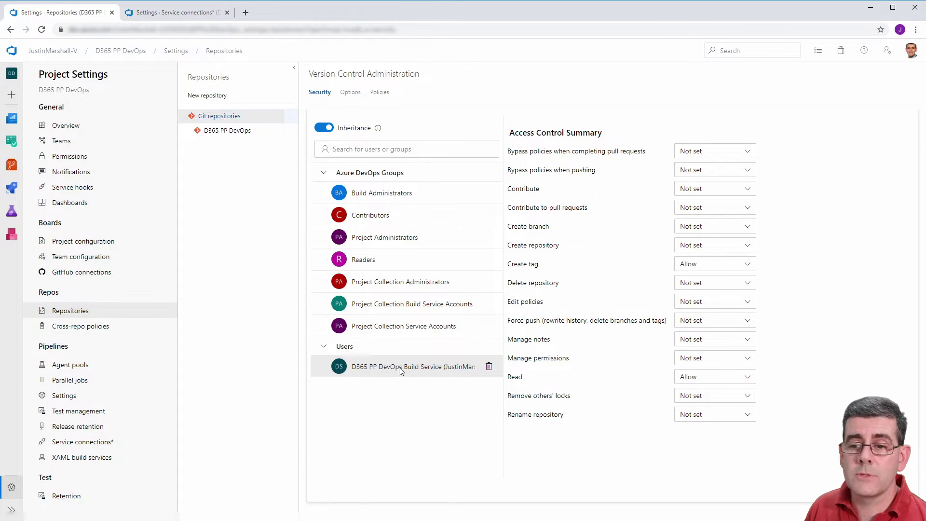
{"action": "left_click", "coordinate": [746, 190]}
{"action": "left_click", "coordinate": [696, 225]}
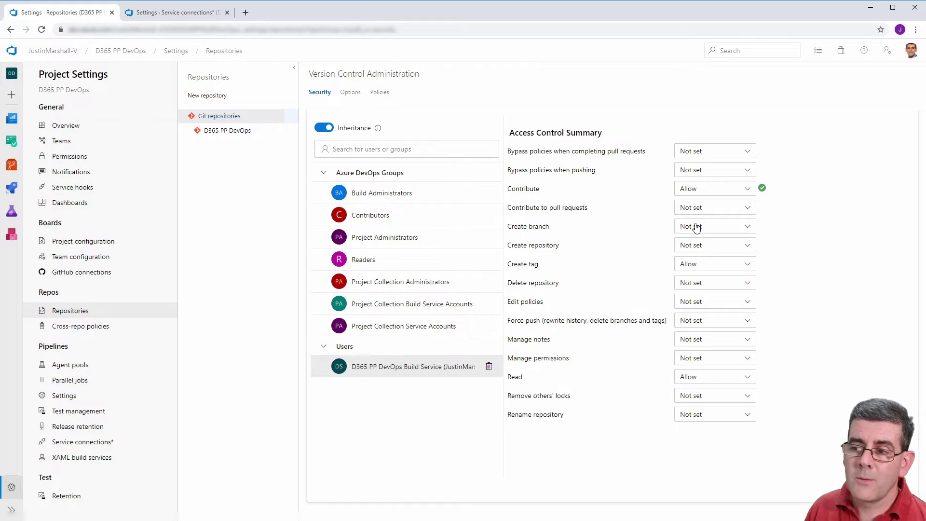
{"action": "left_click", "coordinate": [749, 228]}
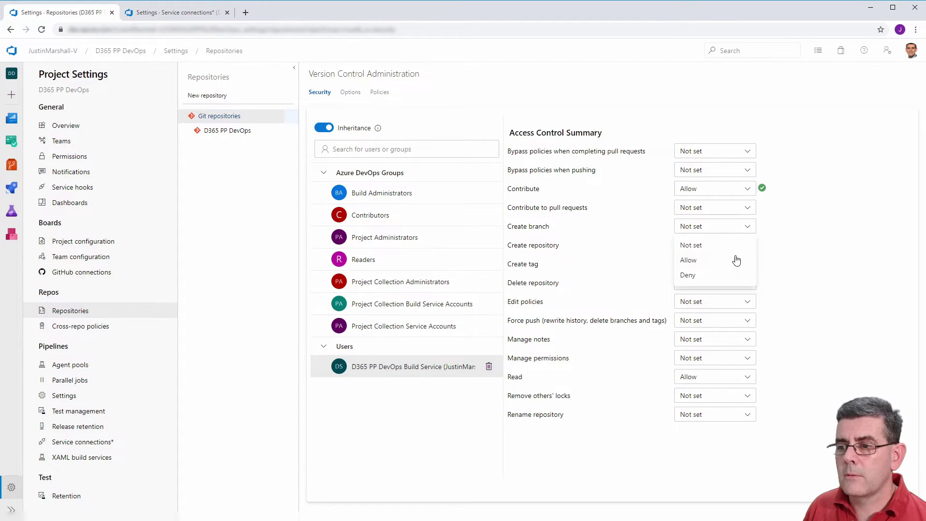
{"action": "left_click", "coordinate": [695, 261]}
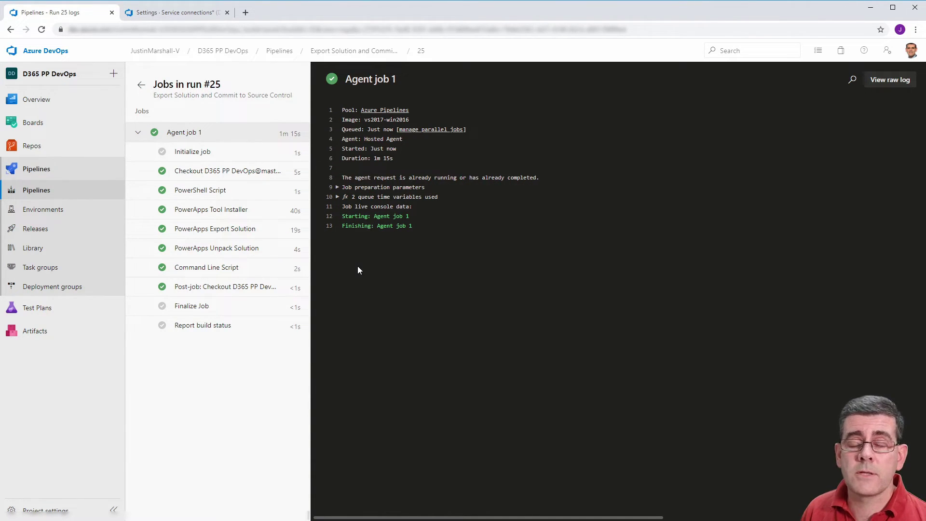
Browse the repository's D365_Solutions/JMDeploymentDemo folder and examine the unpacked contents of CanvasApps and Entities/jm_Application
{"action": "mouse_move", "coordinate": [24, 151]}
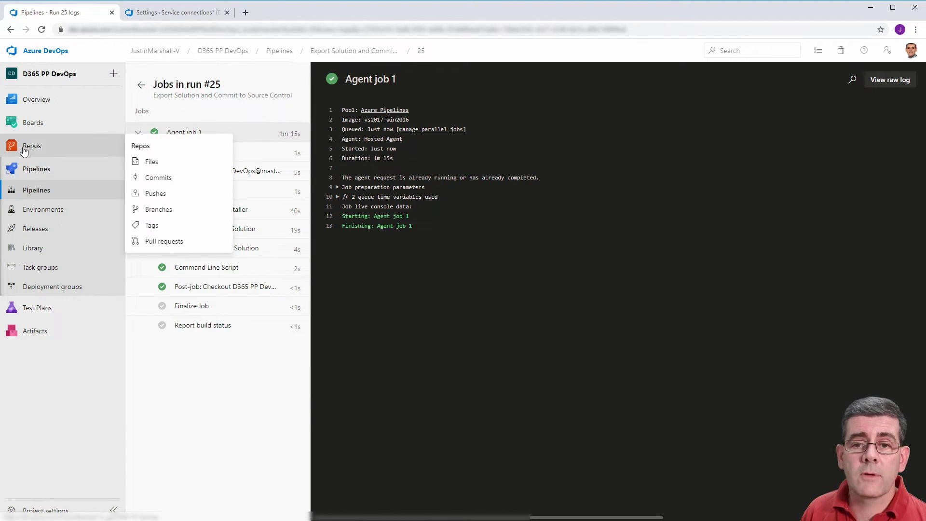
{"action": "left_click", "coordinate": [144, 162]}
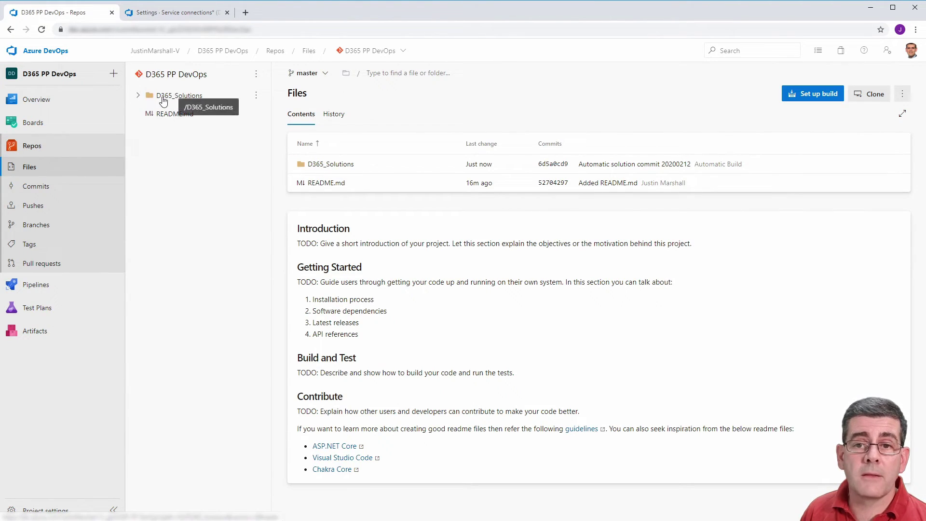
{"action": "left_click", "coordinate": [138, 96]}
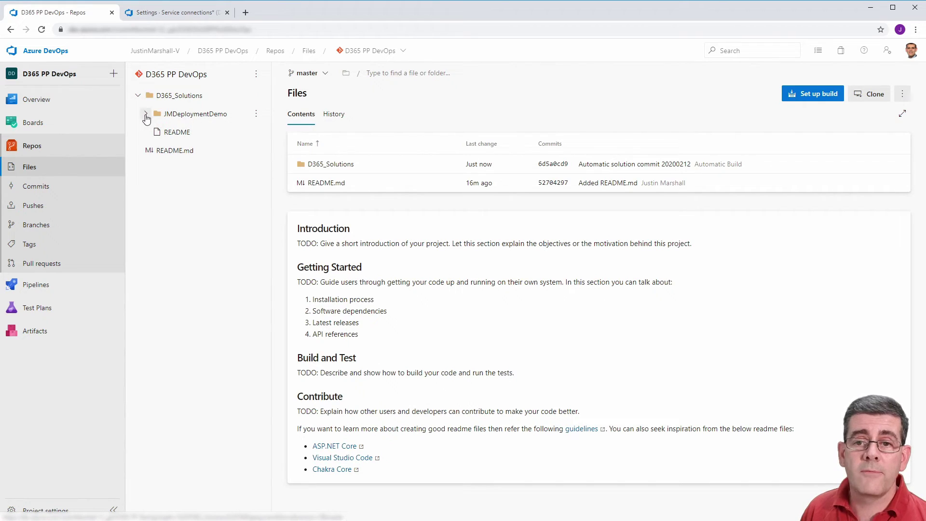
{"action": "left_click", "coordinate": [145, 114]}
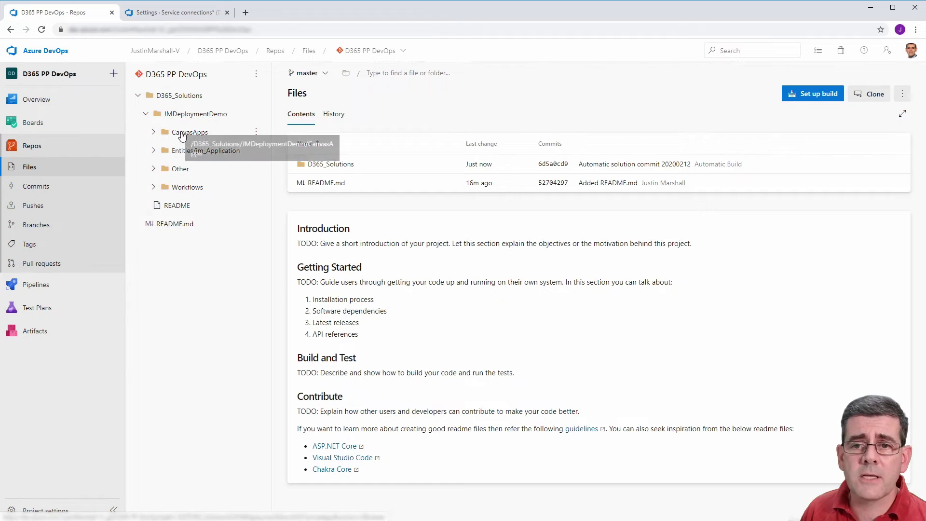
{"action": "left_click", "coordinate": [152, 134]}
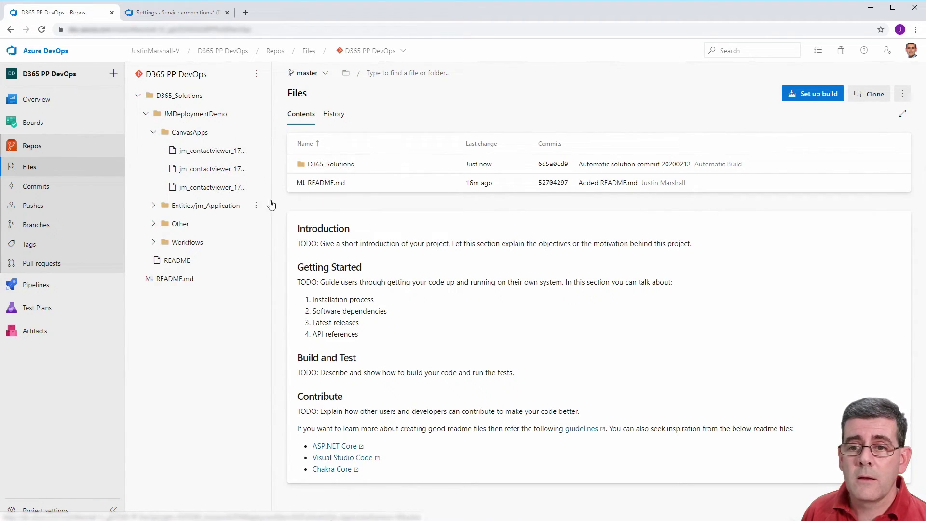
{"action": "left_click_drag", "start_coordinate": [271, 205], "coordinate": [351, 208]}
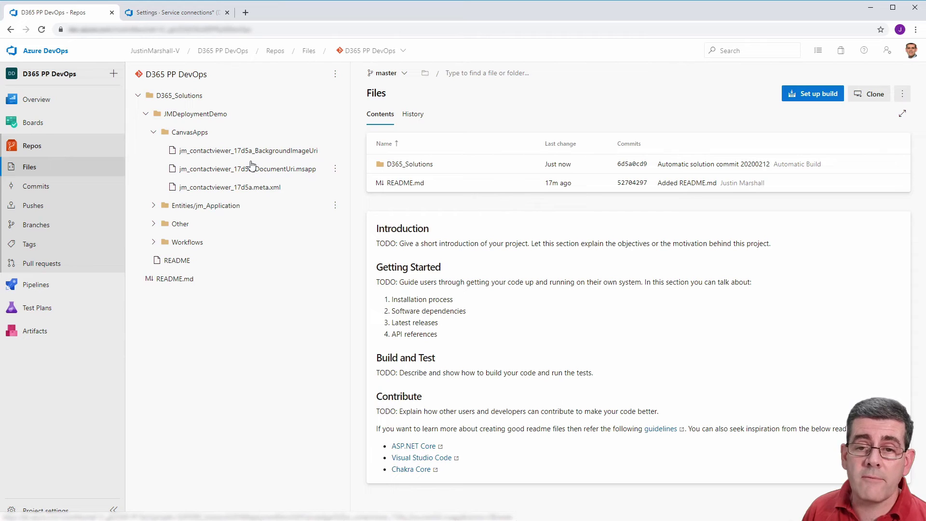
{"action": "left_click", "coordinate": [154, 133]}
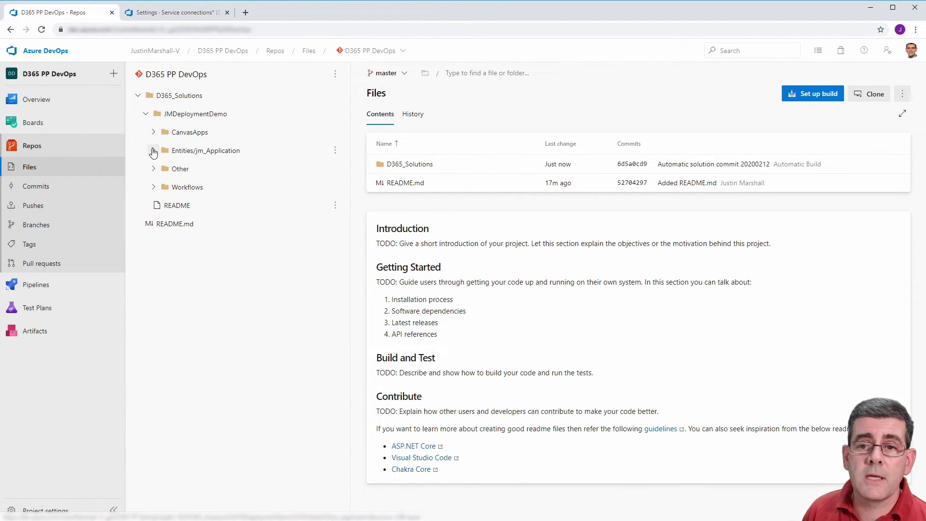
{"action": "left_click", "coordinate": [153, 151]}
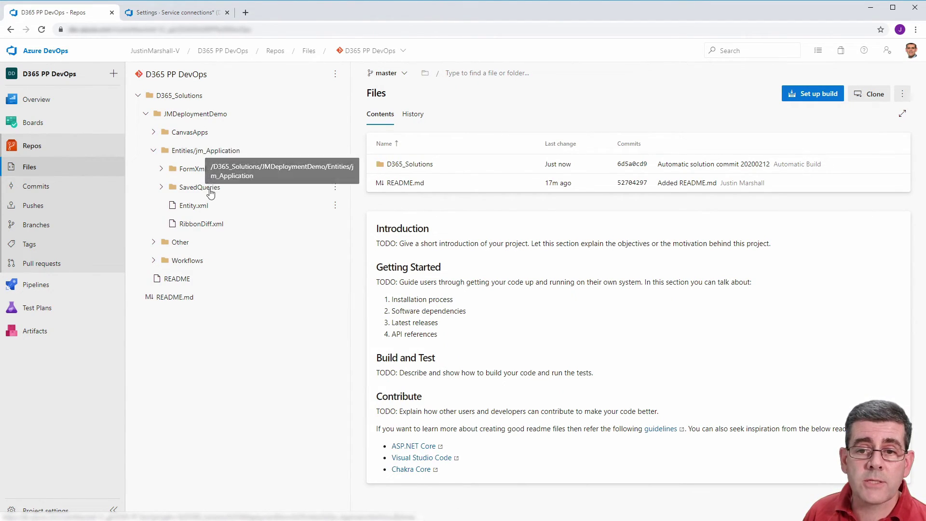
Open the jm_Application entity's Entity.xml, view its commit history and compare the previous version with the head to examine the attribute changes
{"action": "left_click", "coordinate": [187, 207]}
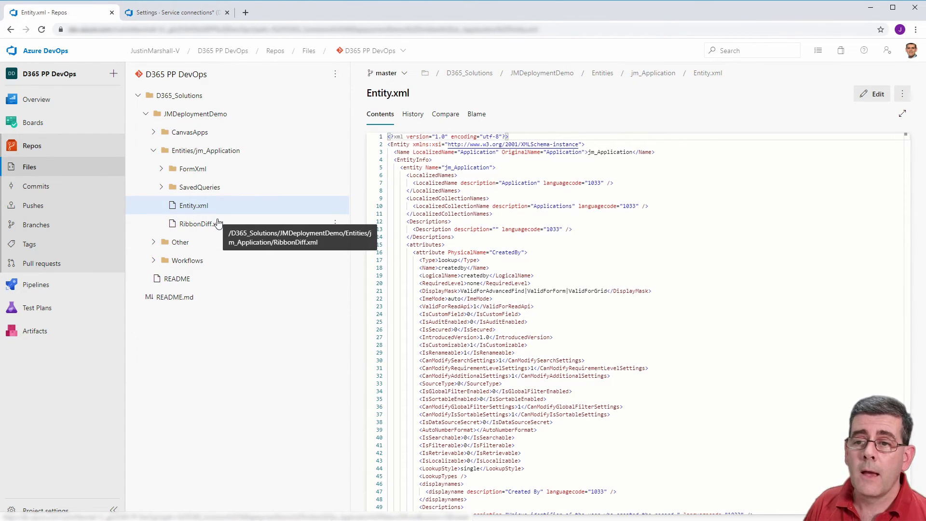
{"action": "left_click", "coordinate": [415, 117]}
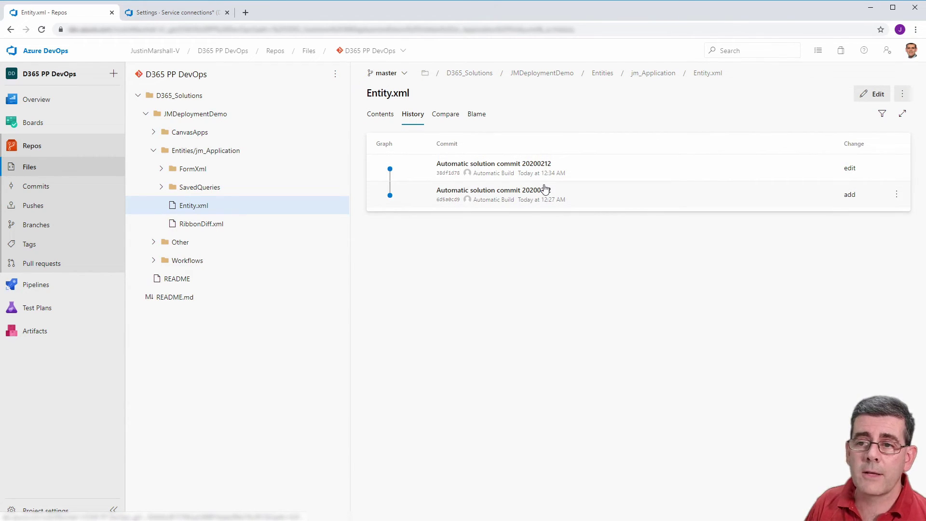
{"action": "left_click", "coordinate": [445, 117]}
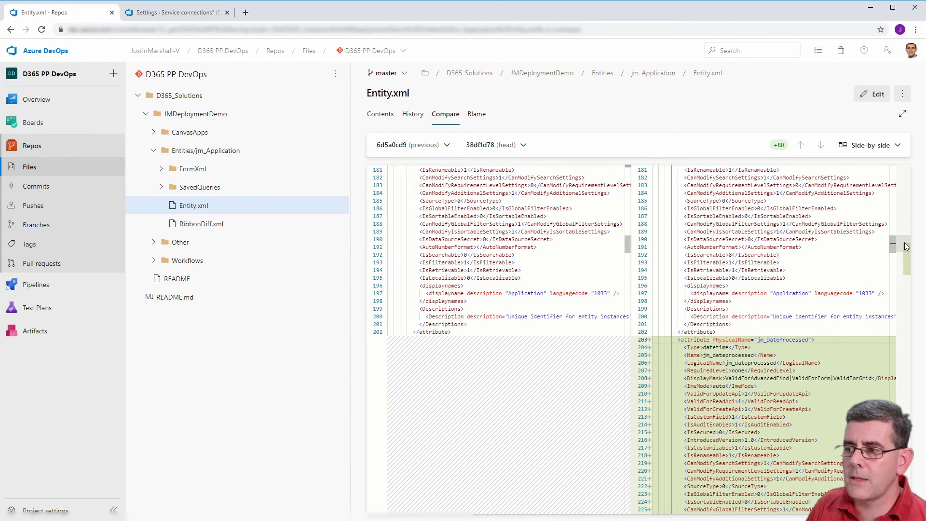
{"action": "scroll", "coordinate": [893, 256], "scroll_direction": "down", "scroll_amount": 6}
{"action": "left_click_drag", "start_coordinate": [895, 260], "coordinate": [894, 250]}
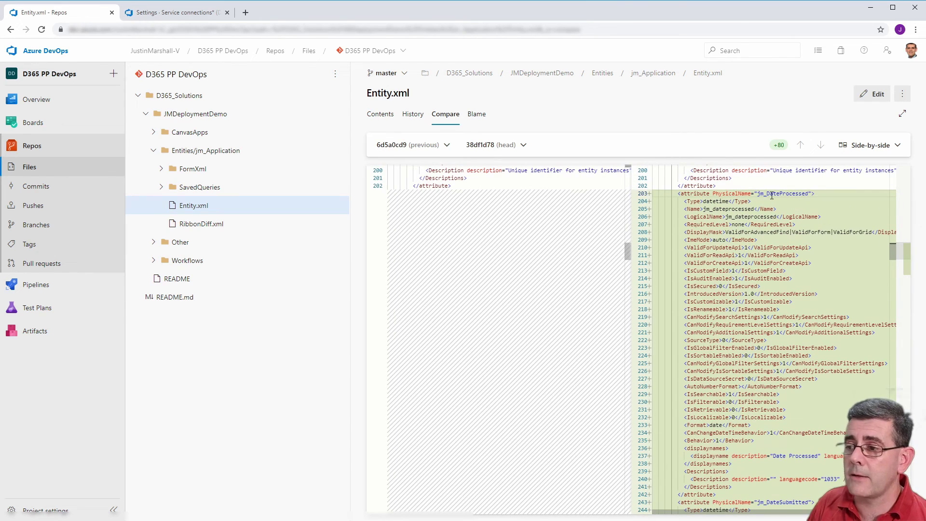
{"action": "left_click_drag", "start_coordinate": [893, 252], "coordinate": [889, 265]}
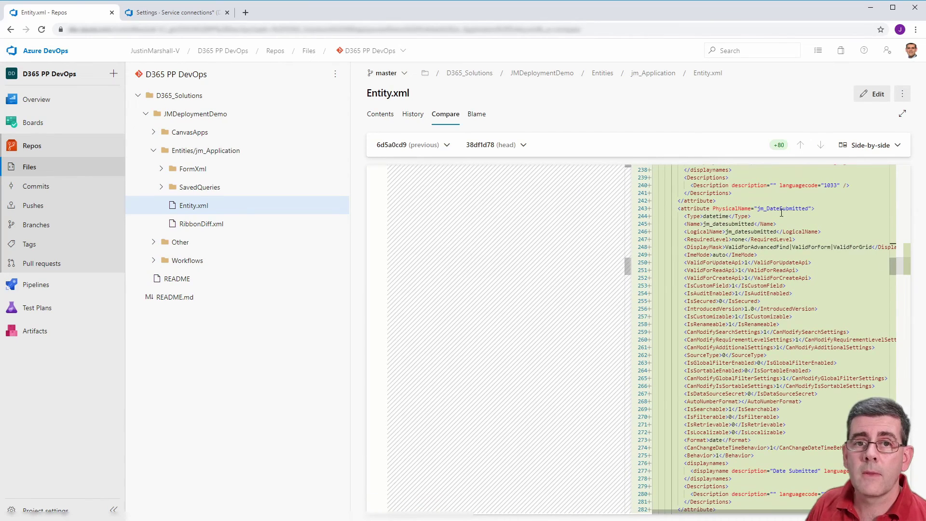